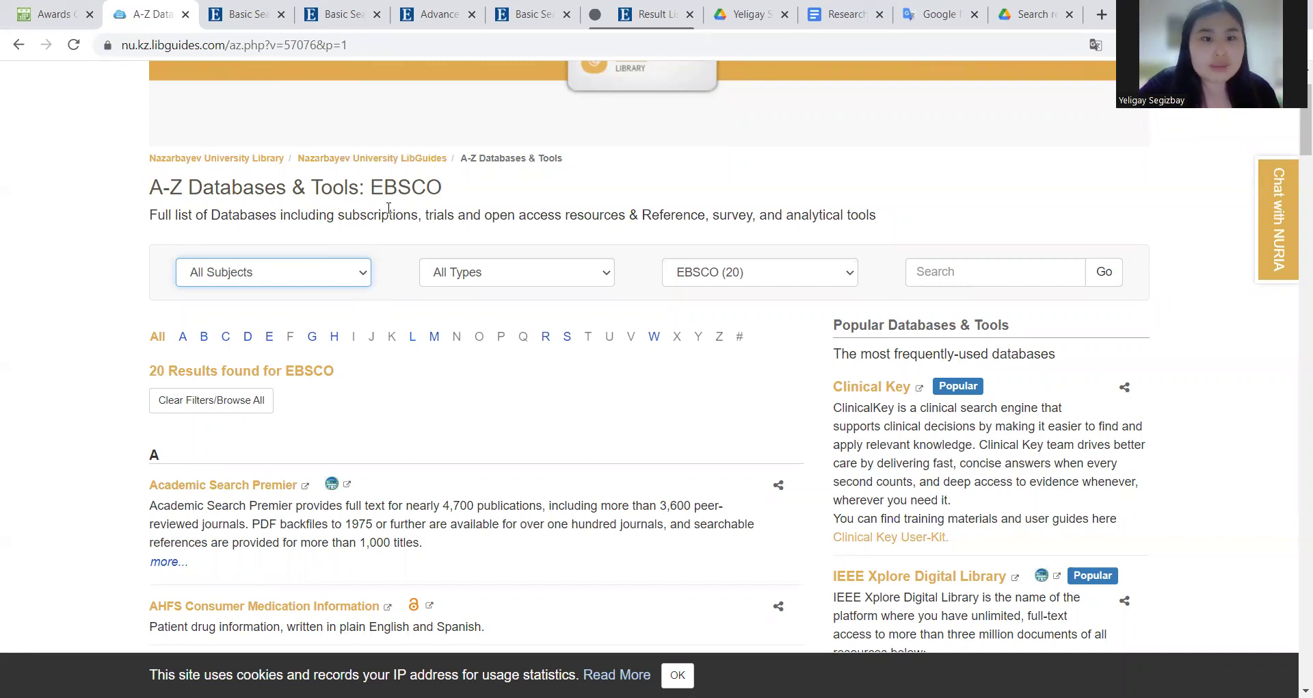
Check the type and vendor filters, then pick Mathematics (3) under All Subjects.
click(362, 277)
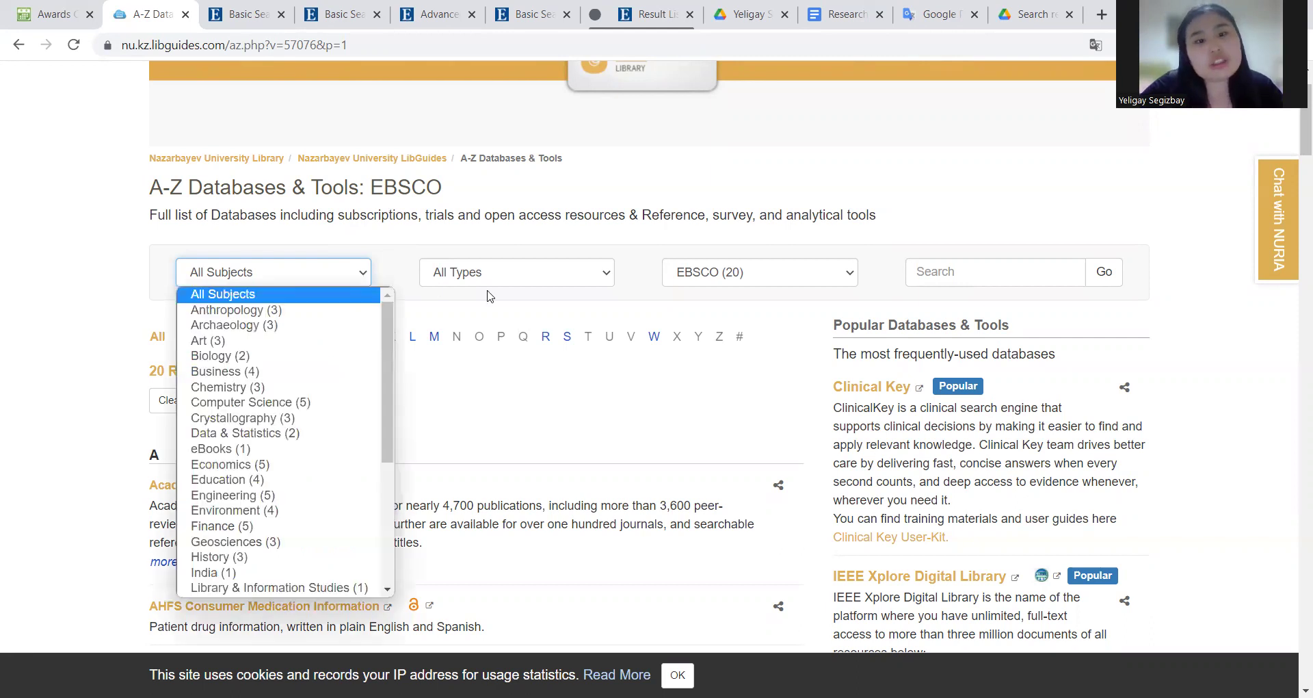
click(588, 272)
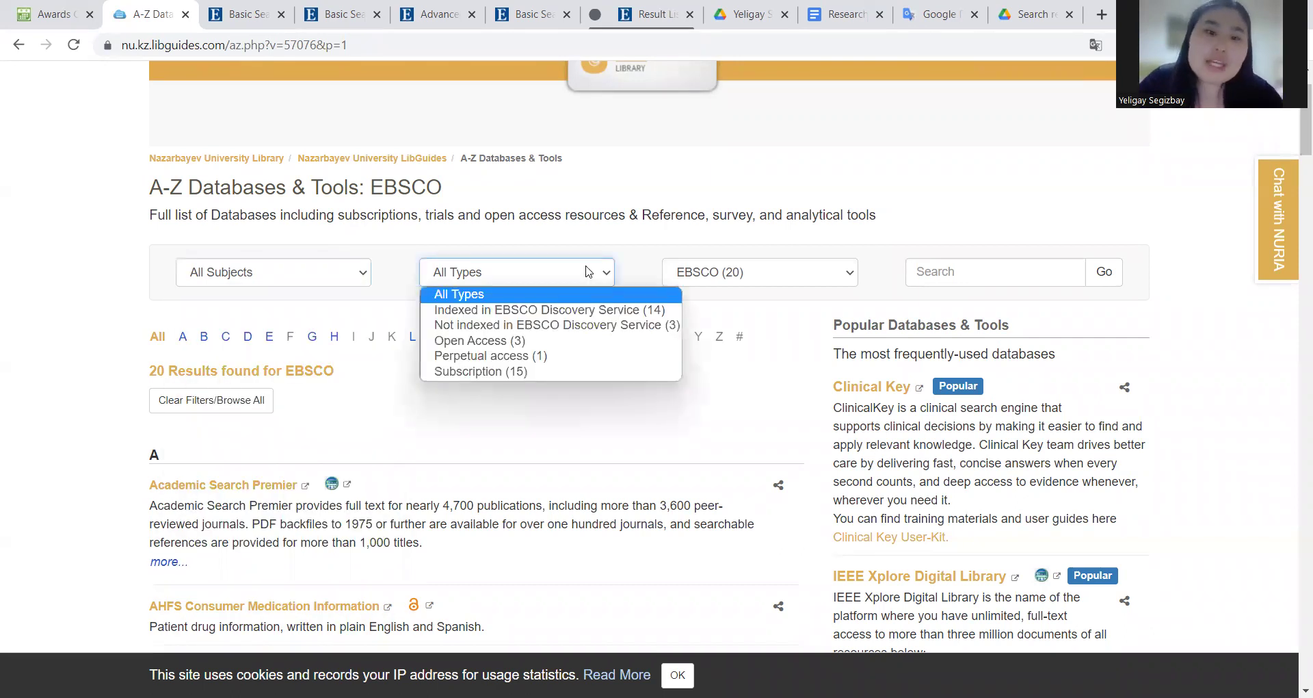
click(708, 271)
click(536, 277)
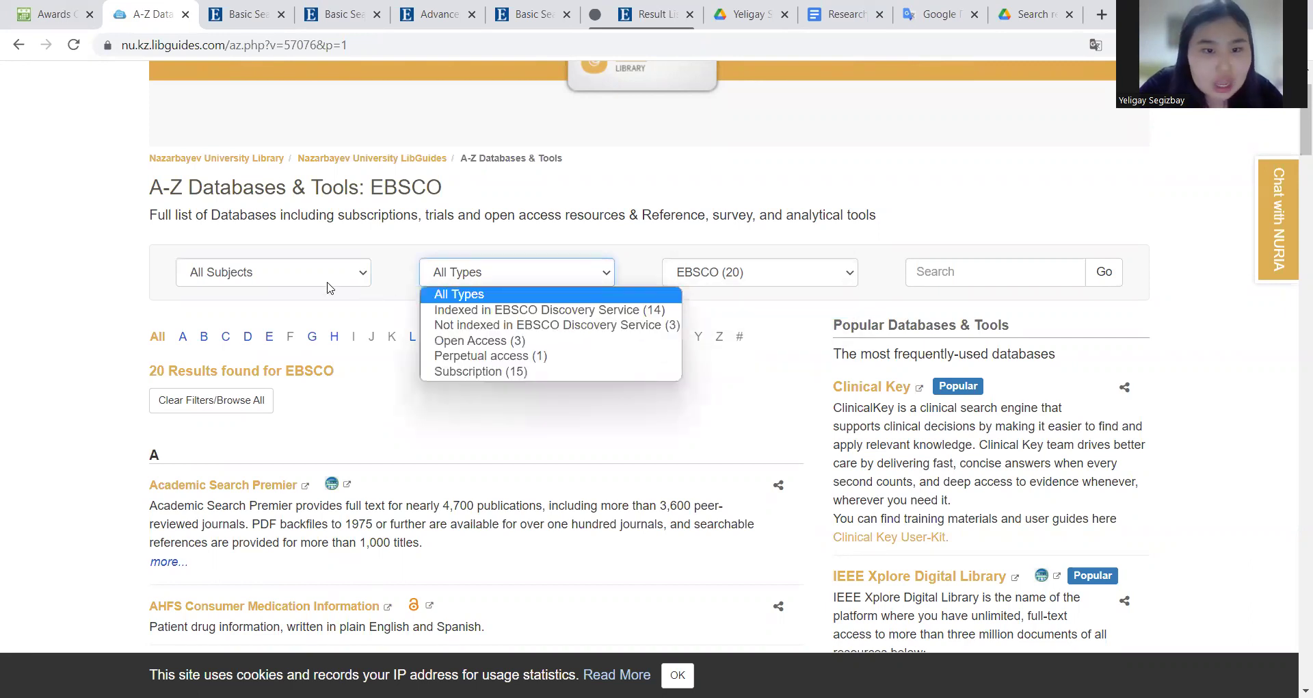
click(298, 282)
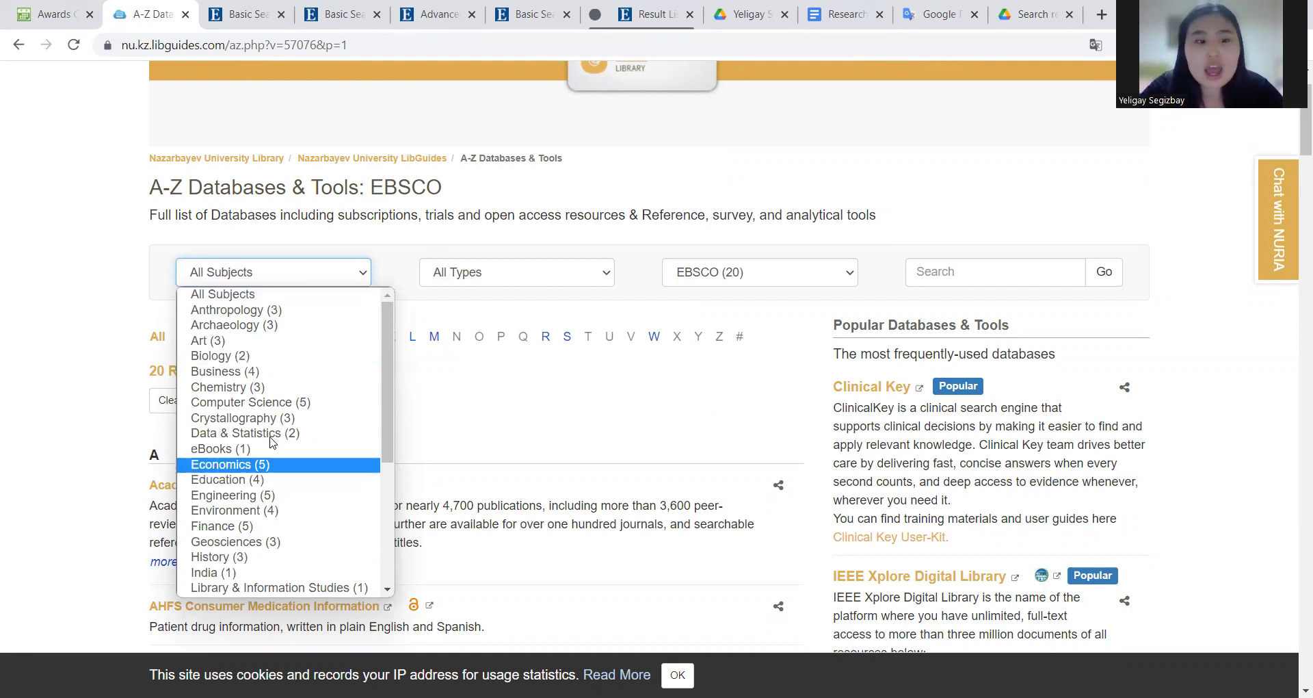
scroll(272, 432, down, 1)
scroll(272, 433, down, 1)
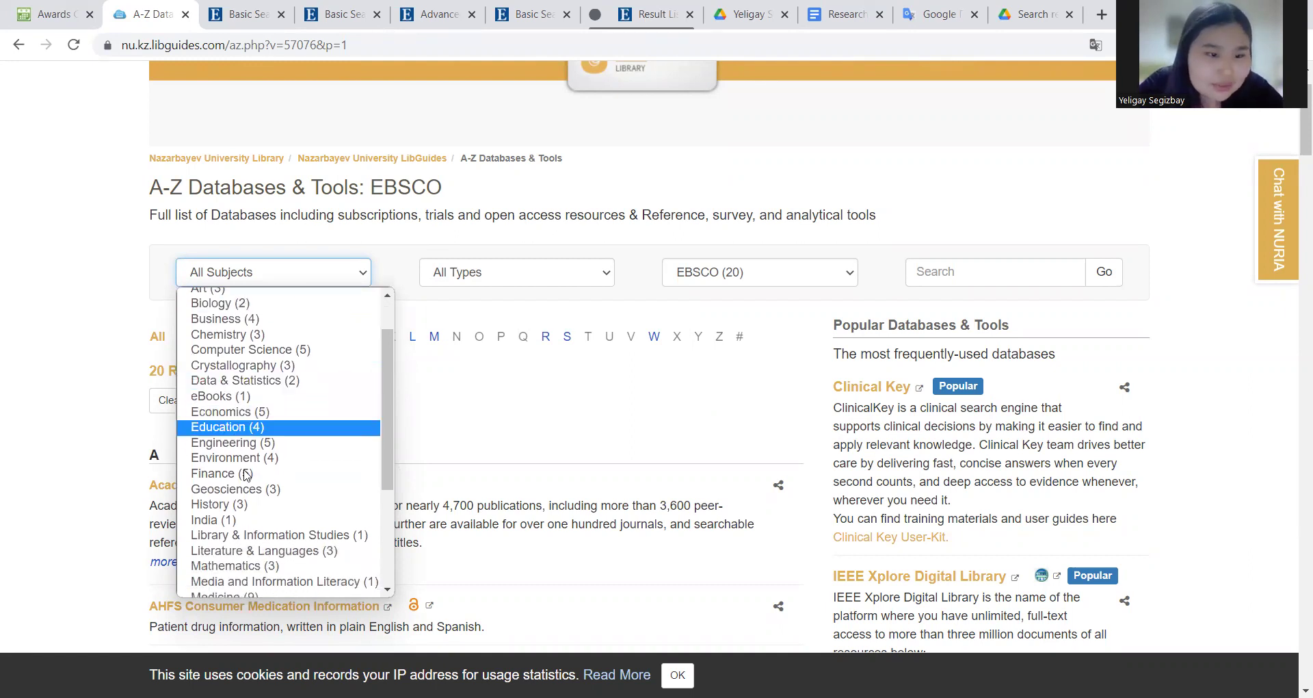
scroll(241, 487, down, 3)
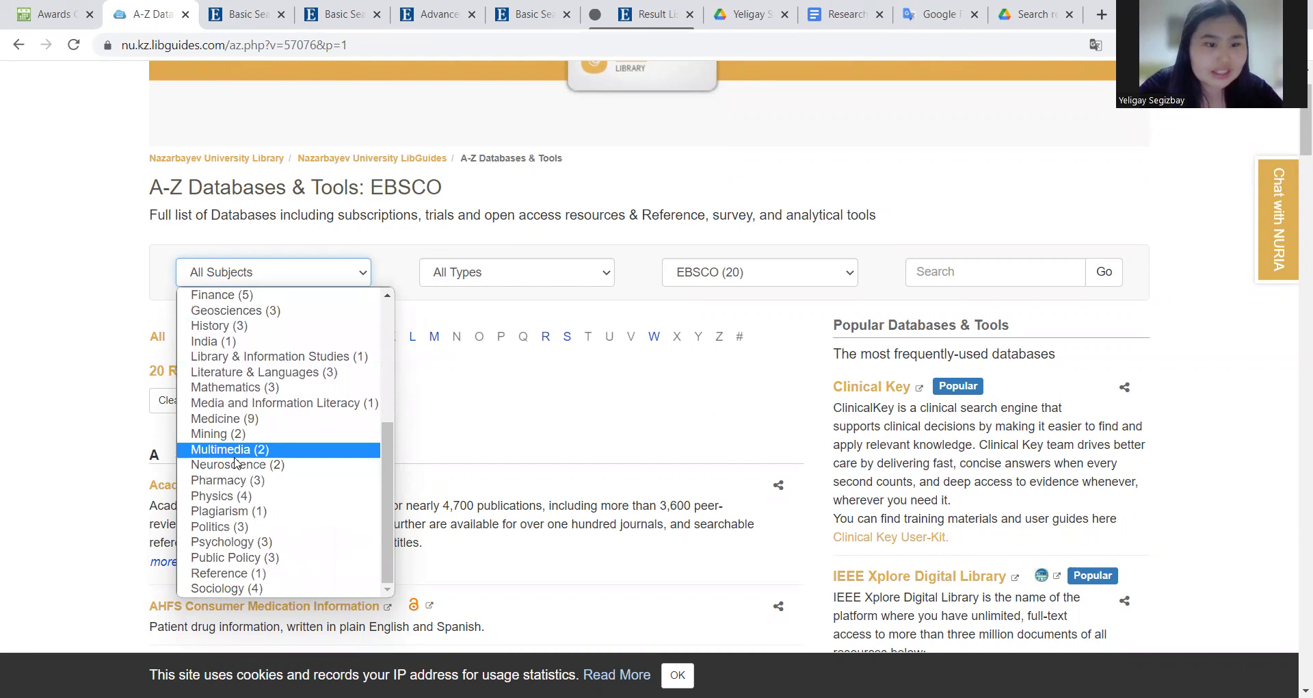
click(250, 388)
Open the Academic Search Premier link from the Mathematics database list.
scroll(616, 428, down, 3)
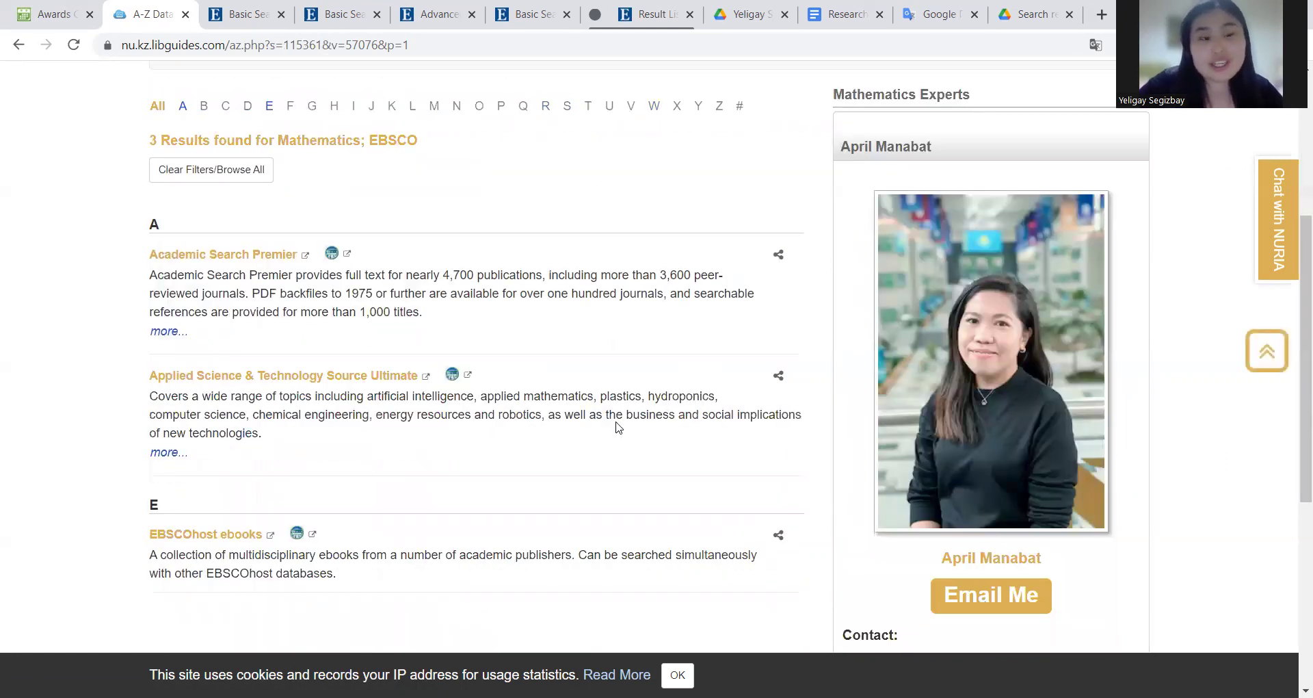
click(183, 256)
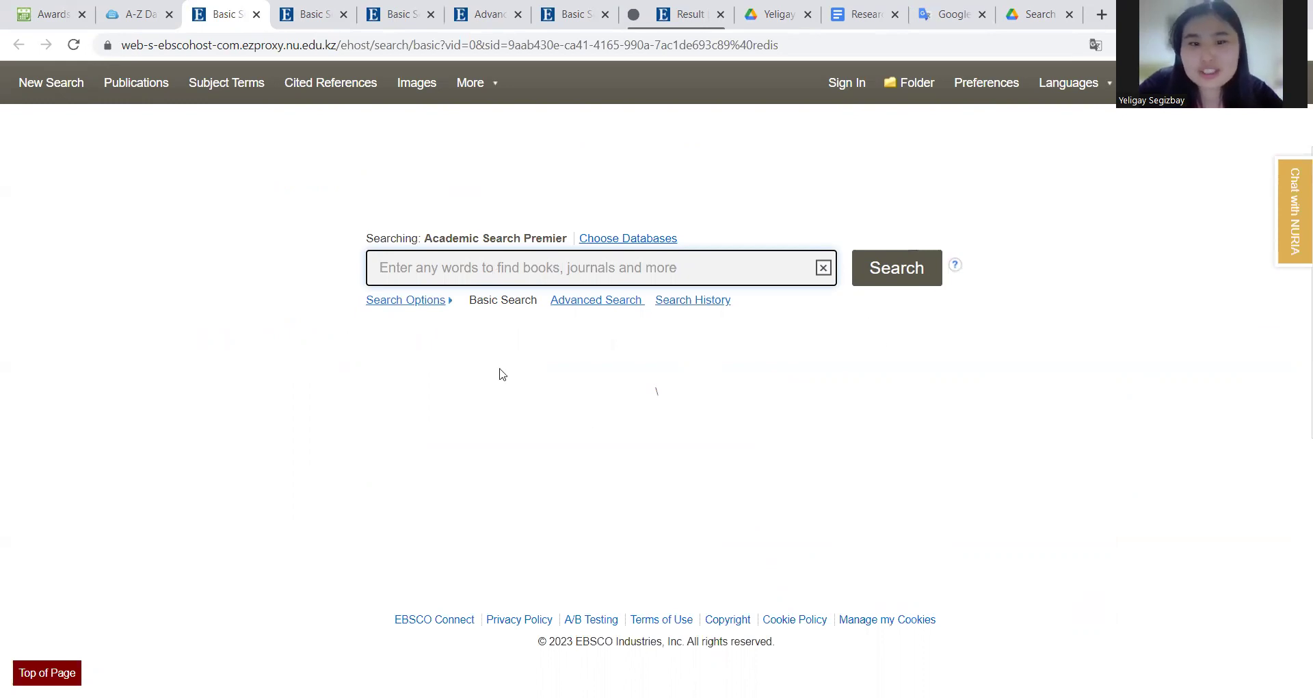
Switch to the EBSCOhost Advanced Search form.
click(609, 304)
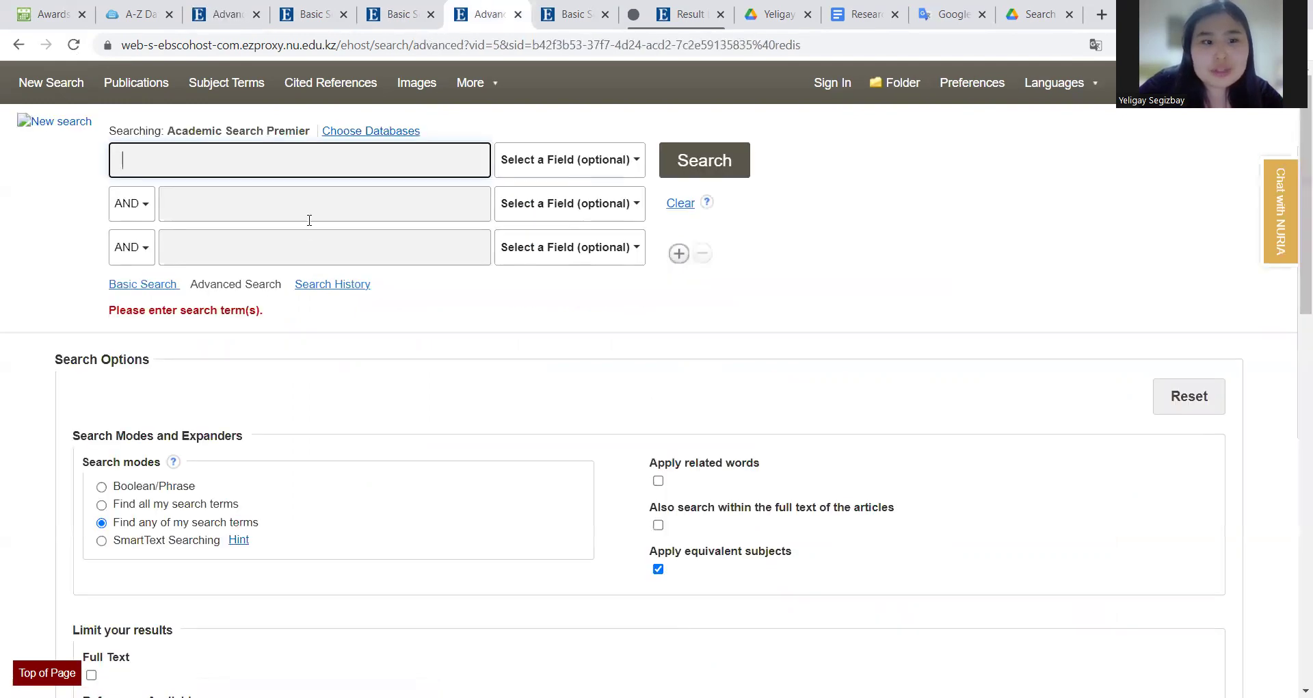
scroll(234, 509, down, 4)
scroll(234, 510, down, 4)
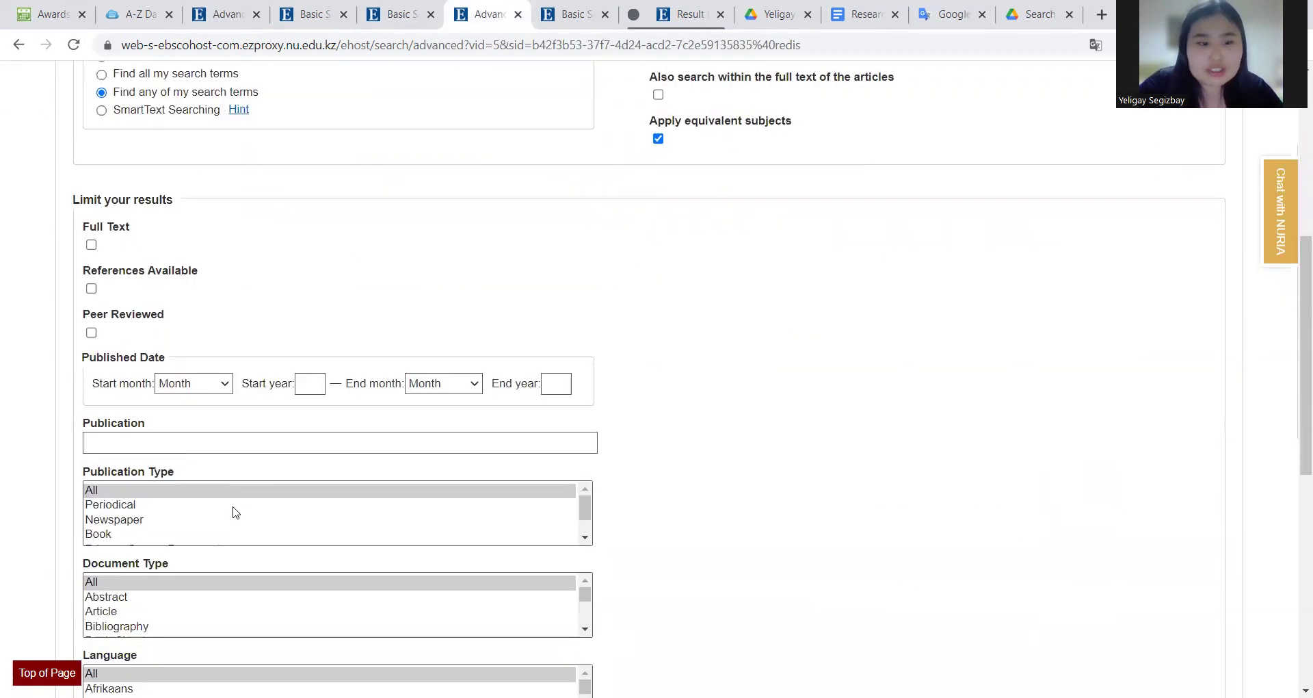
scroll(234, 510, up, 7)
scroll(235, 512, down, 1)
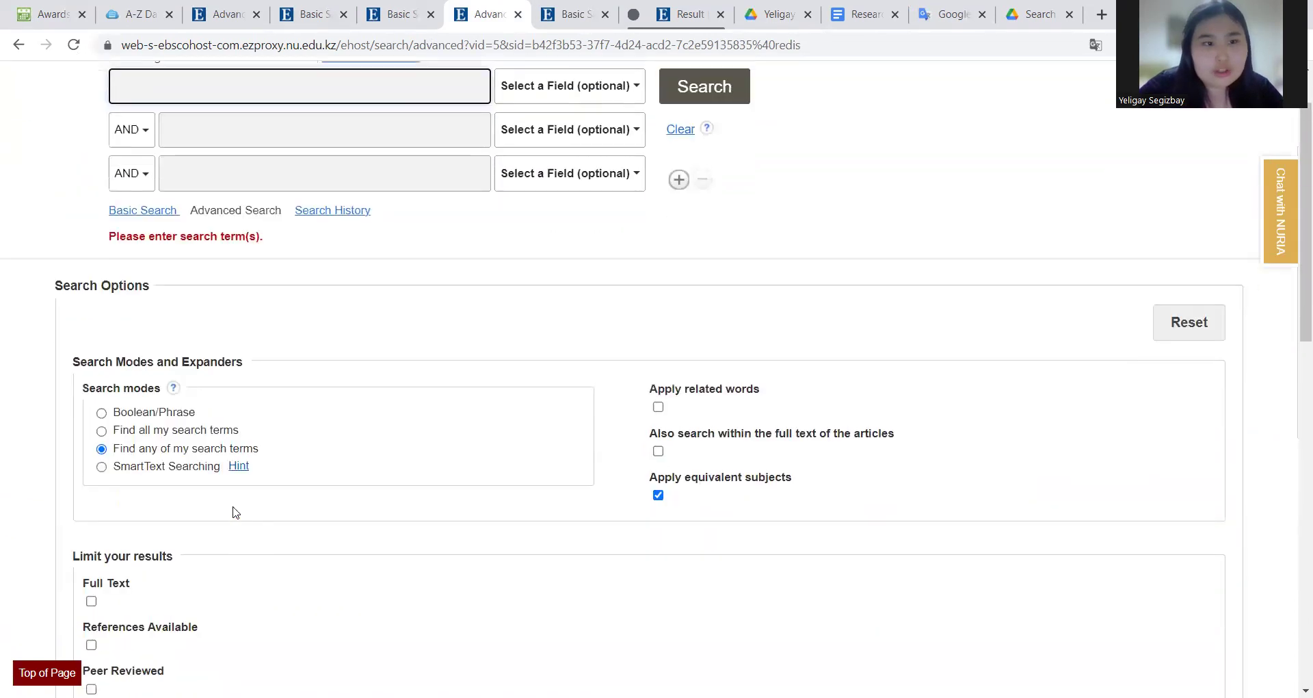
scroll(234, 511, up, 2)
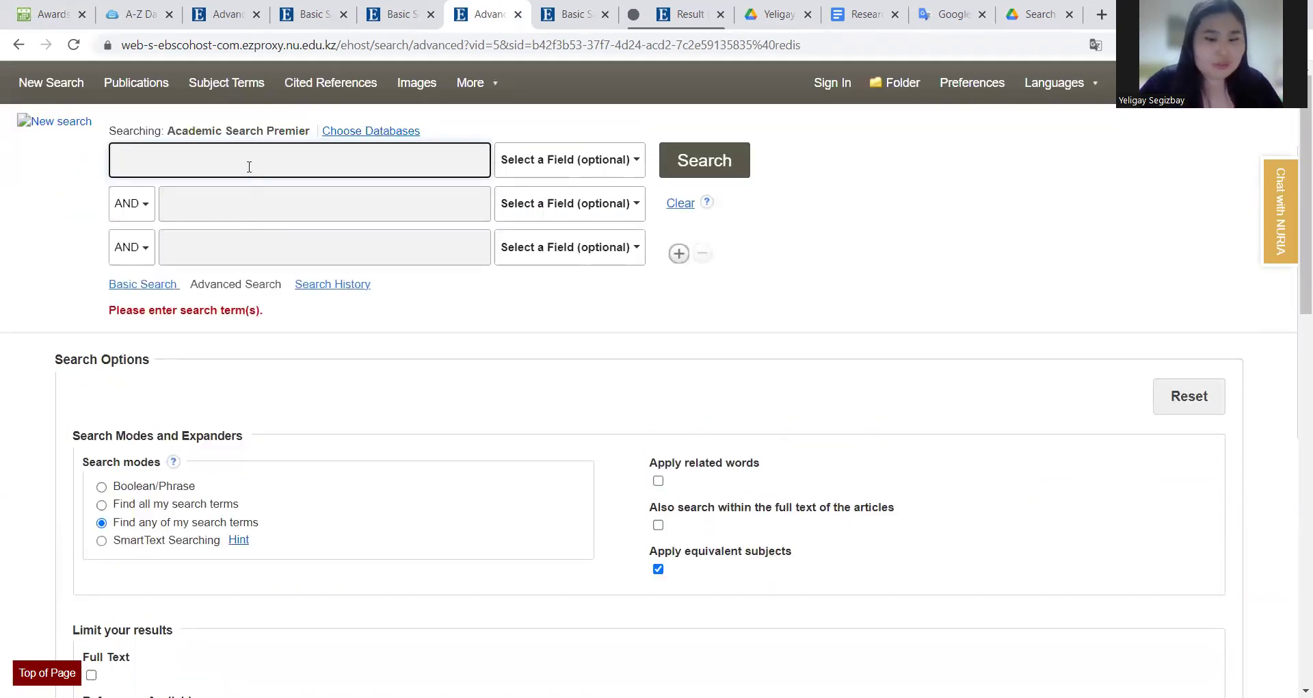
Enter 'Applications of sine functions' as the first search term.
text(Applic)
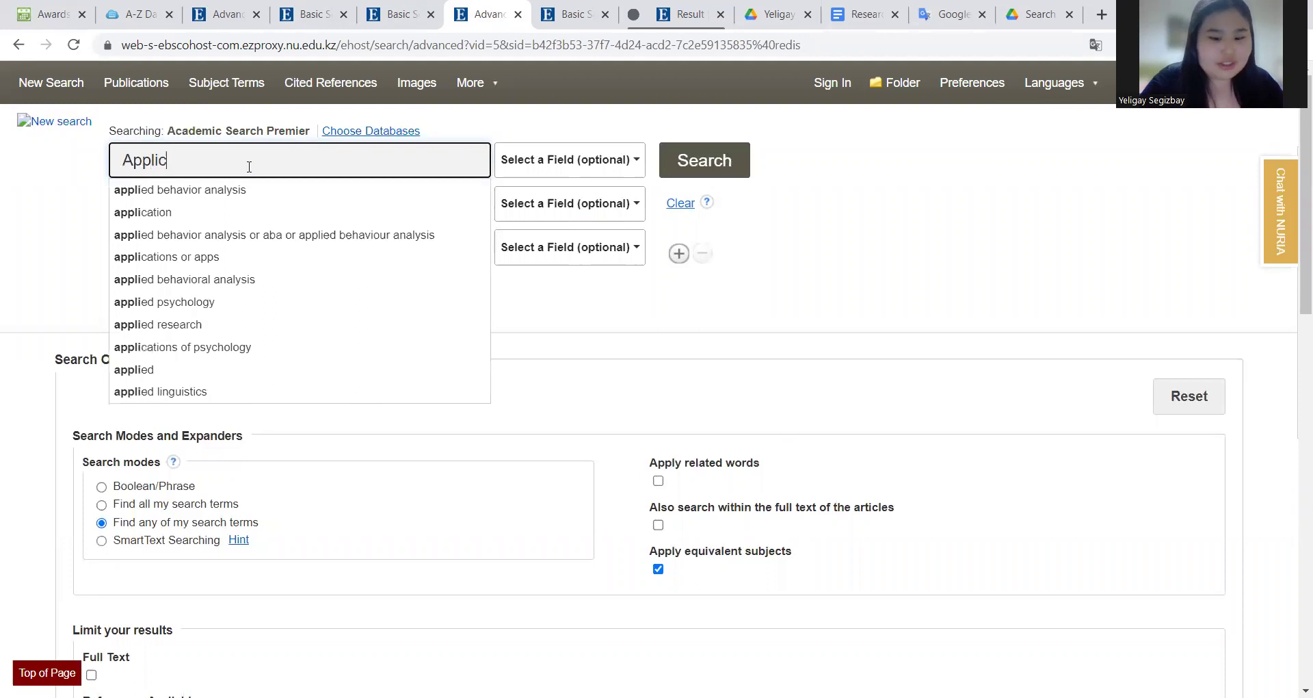
text(ations )
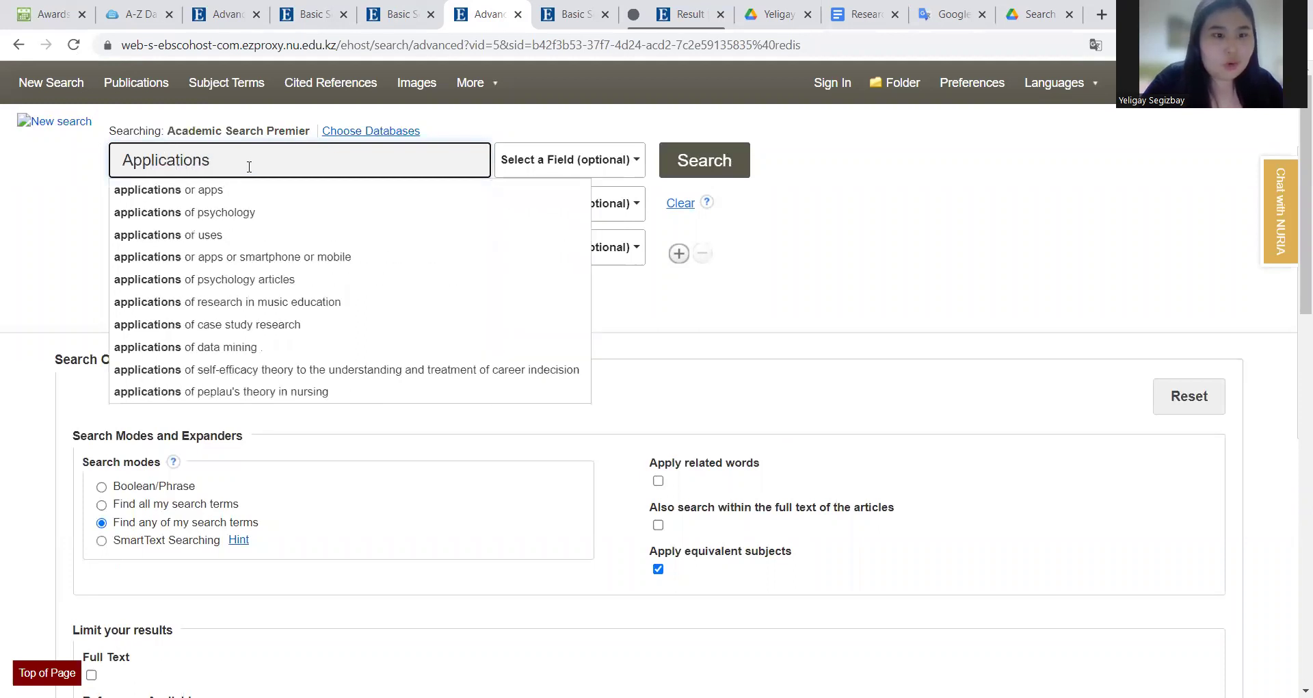
text(of g)
key(BackSpace)
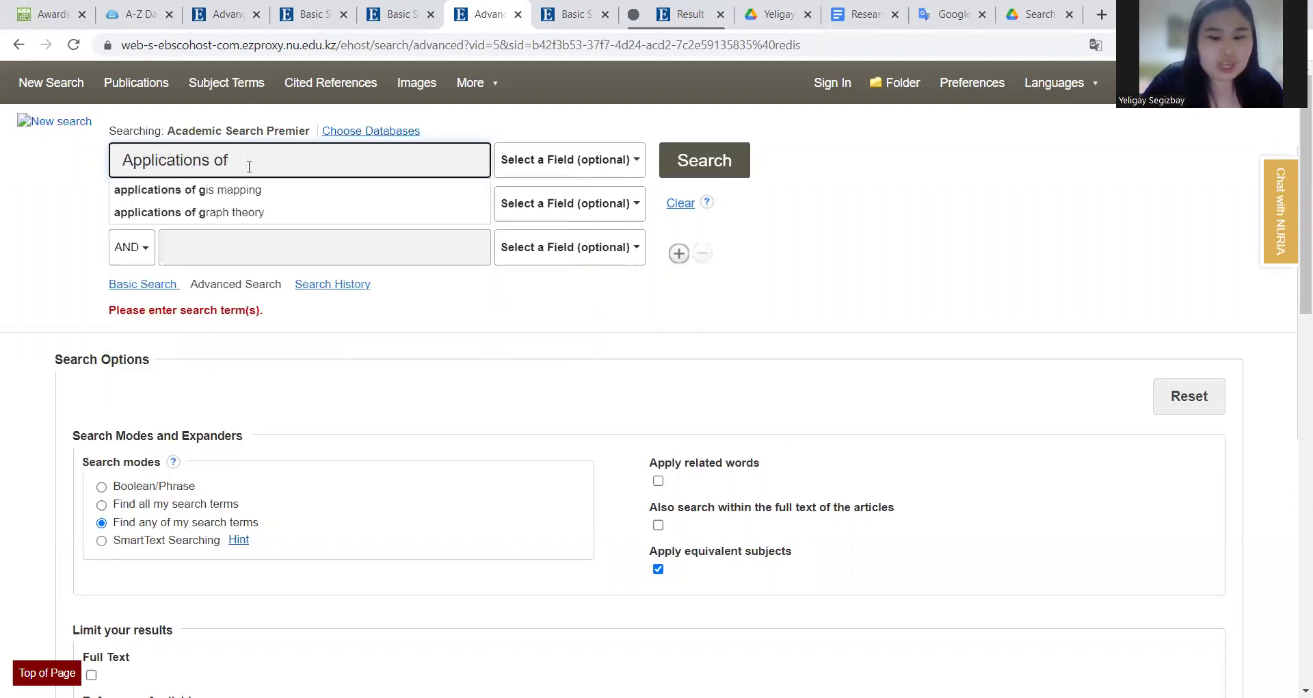
text(sine func)
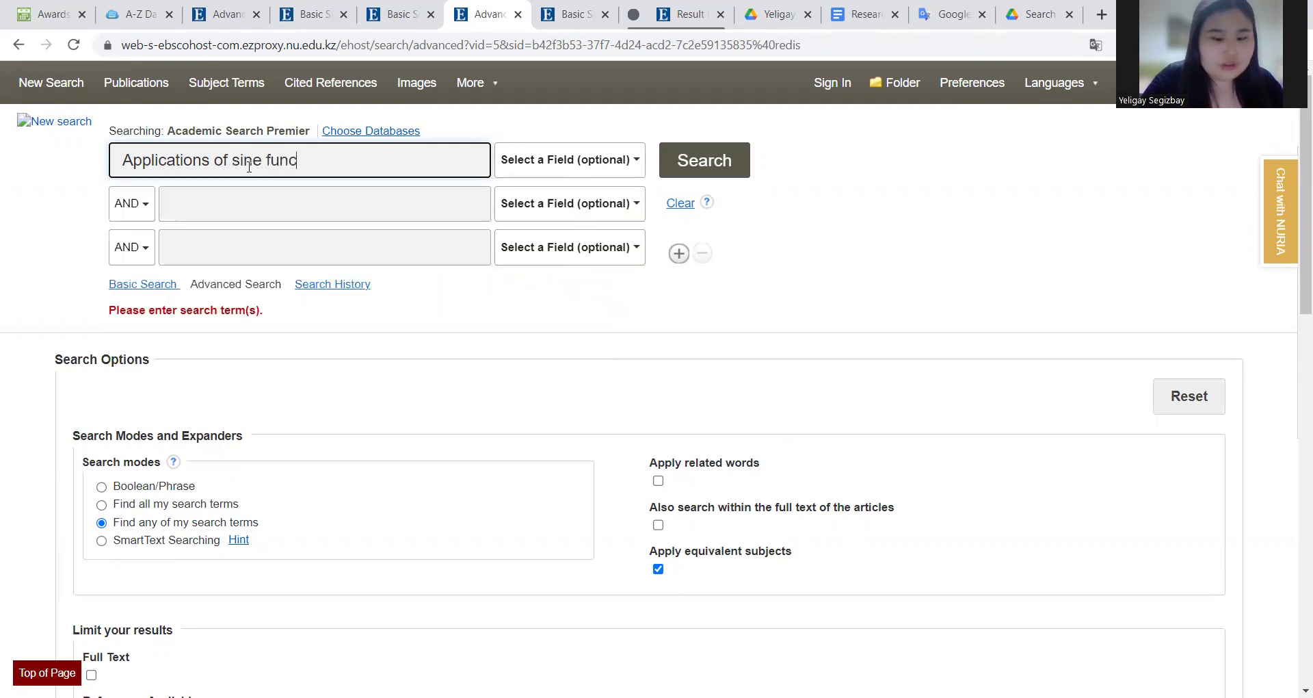
text(tions)
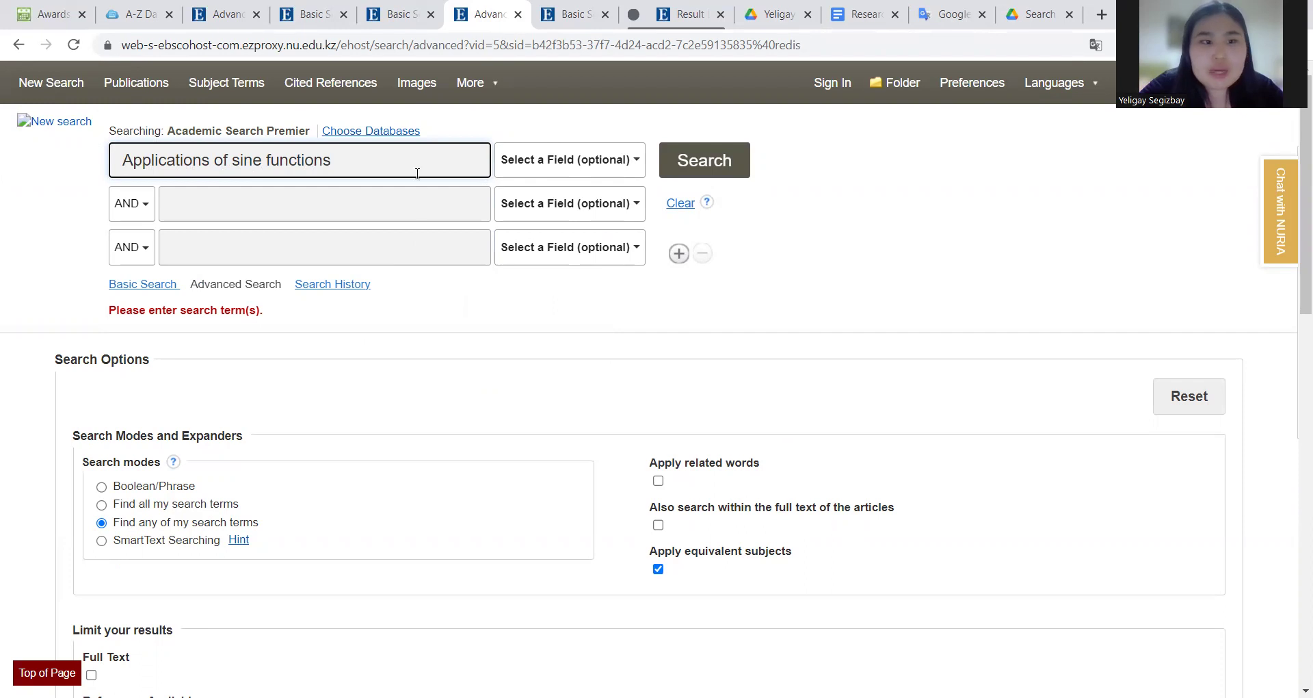
Limit results to Full Text articles with References Available.
scroll(394, 467, down, 5)
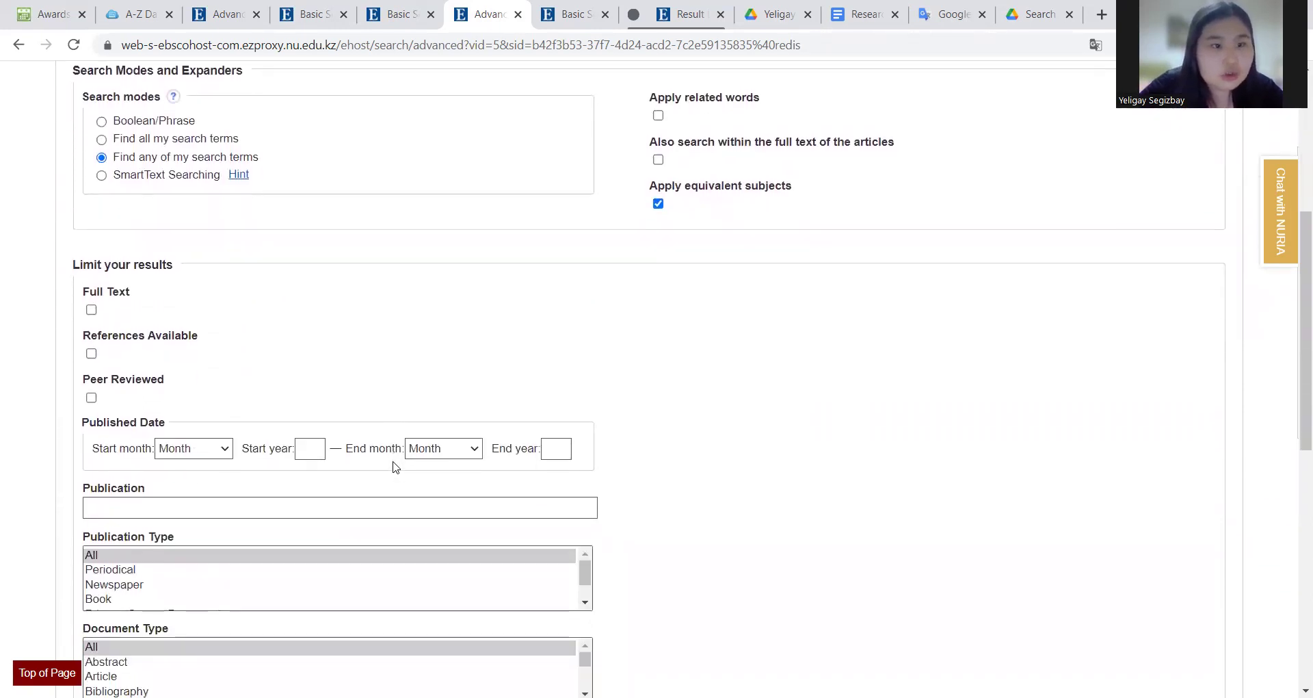
scroll(395, 467, down, 1)
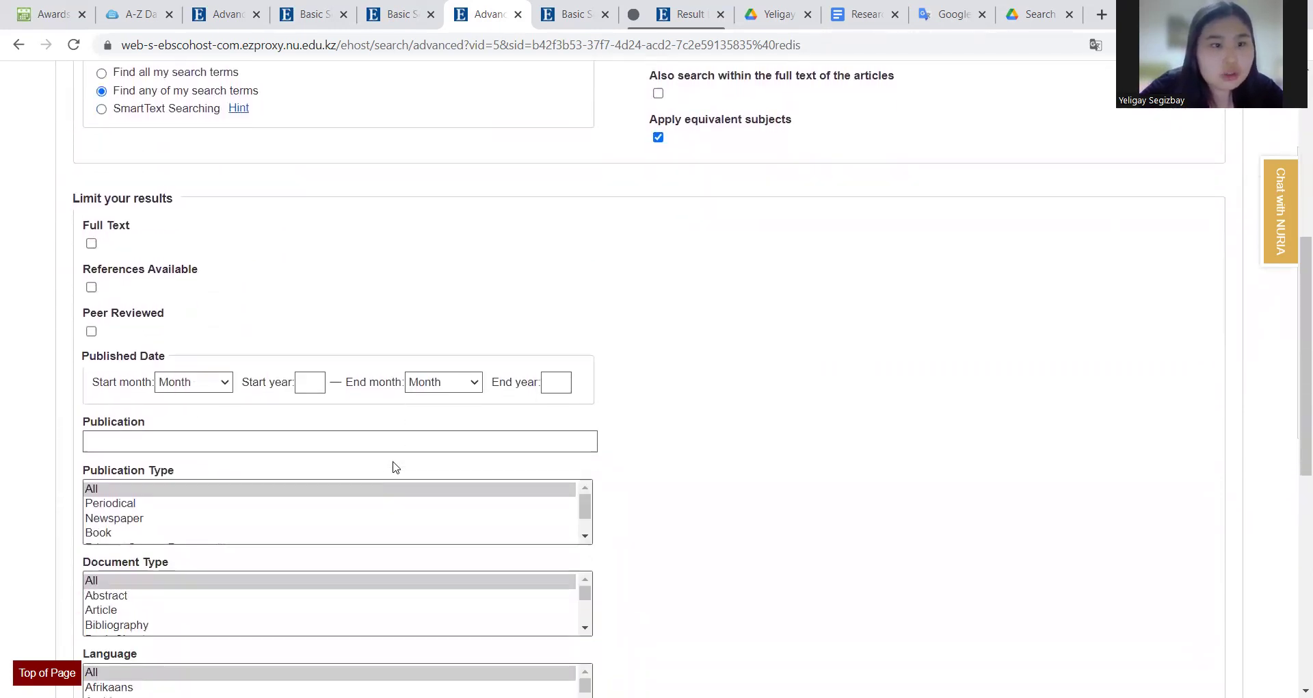
click(91, 240)
scroll(157, 331, down, 1)
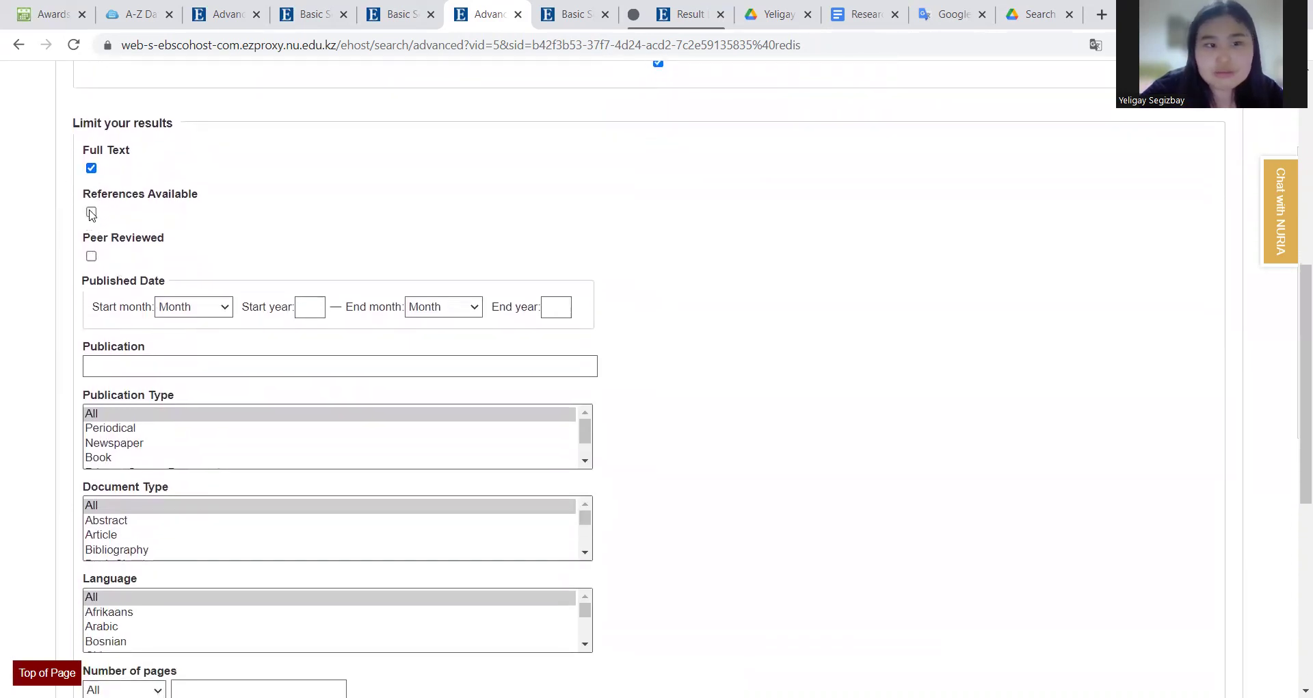
click(91, 212)
scroll(268, 450, down, 1)
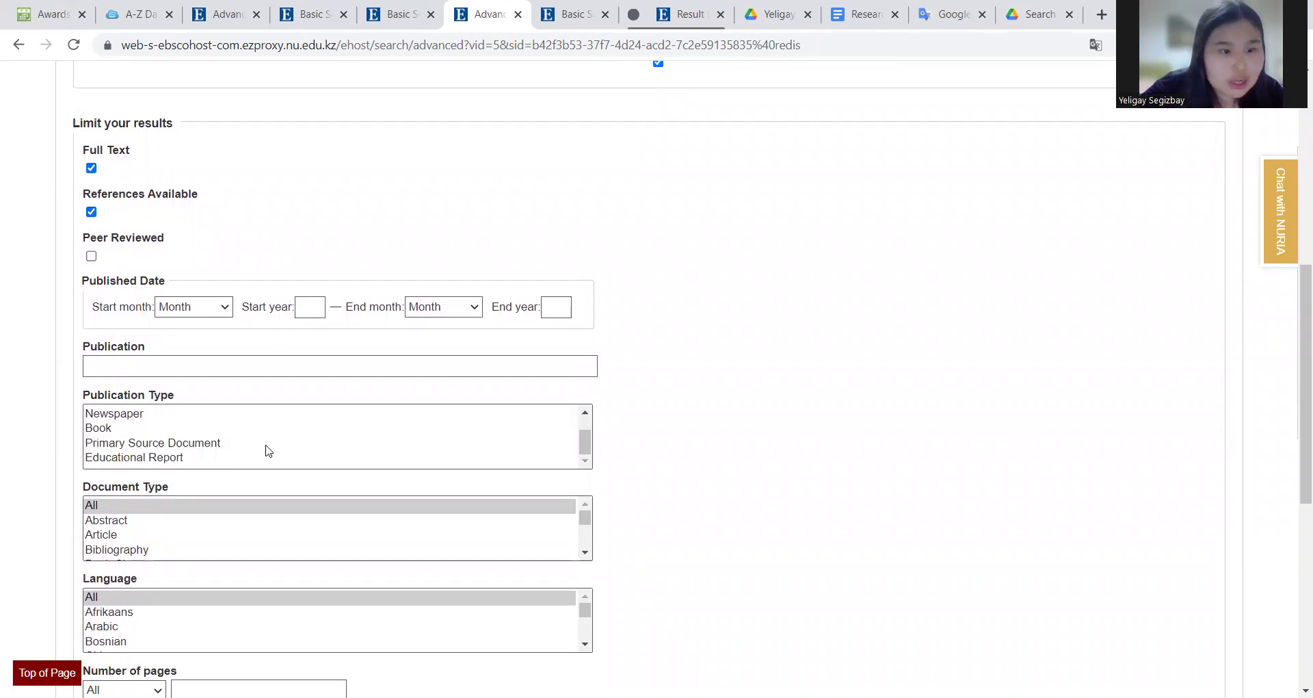
scroll(312, 296, down, 2)
scroll(314, 296, down, 4)
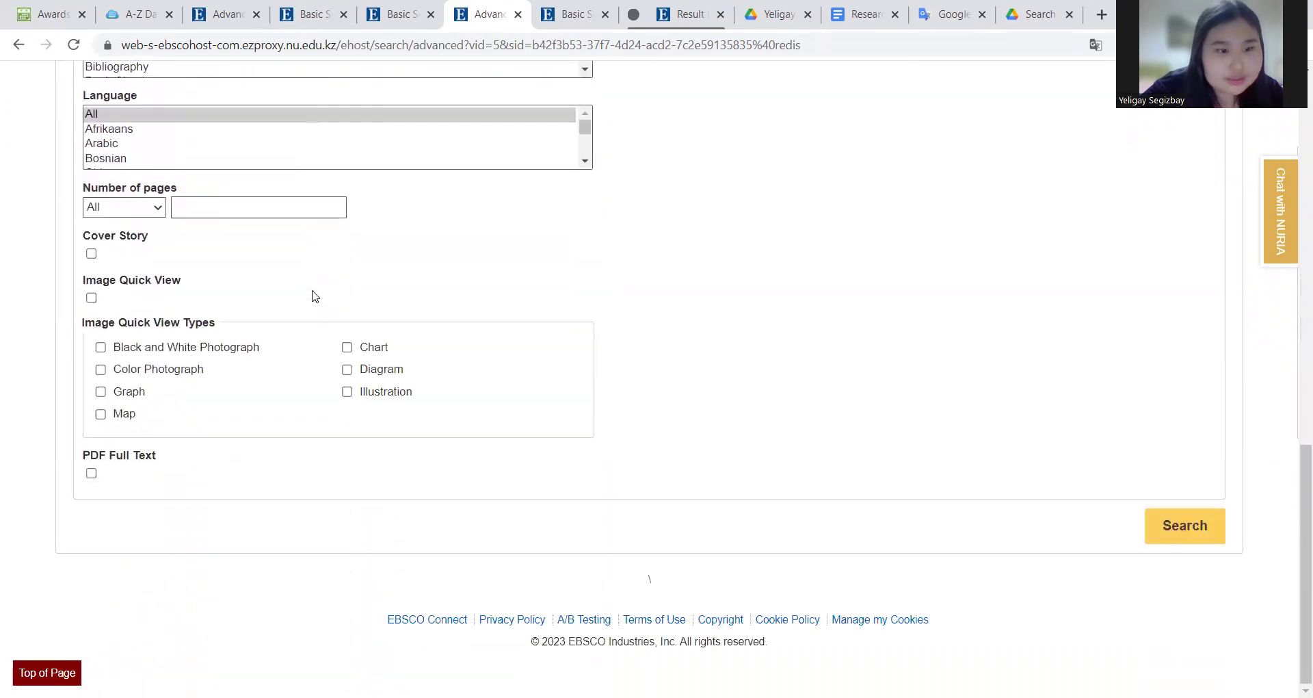
scroll(315, 296, up, 2)
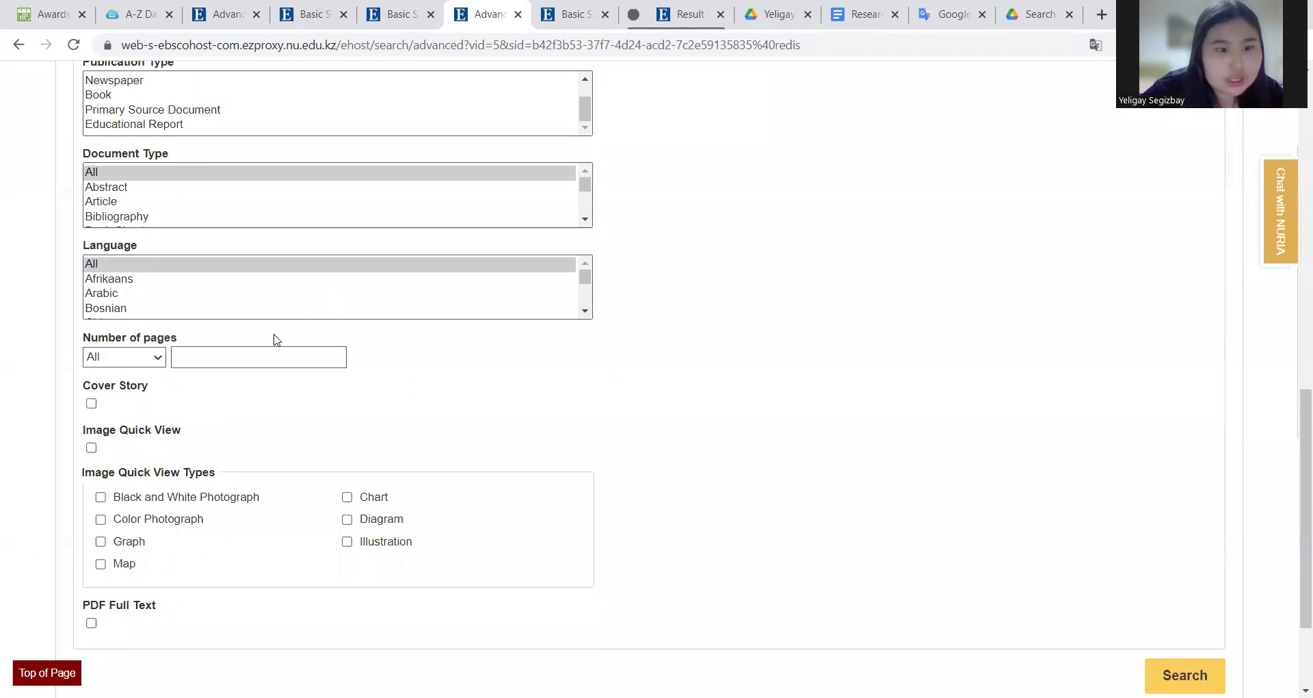
scroll(203, 333, up, 1)
scroll(202, 331, down, 2)
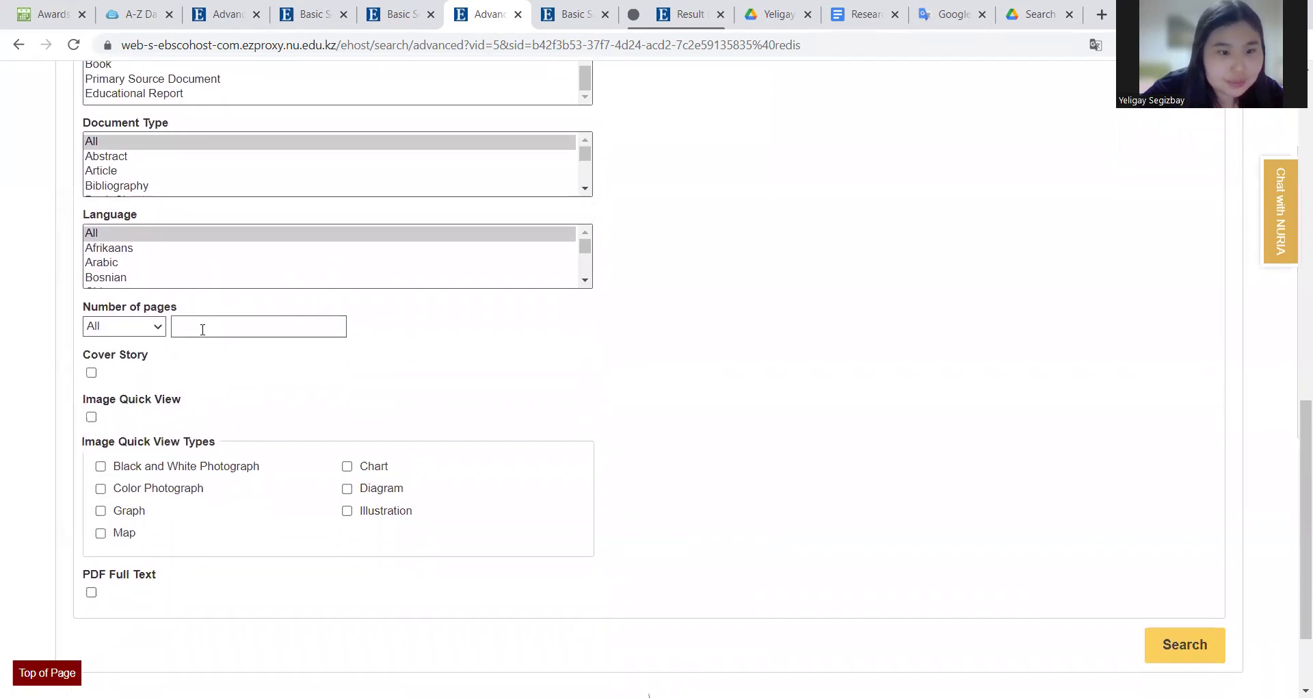
scroll(203, 330, up, 1)
scroll(203, 330, up, 4)
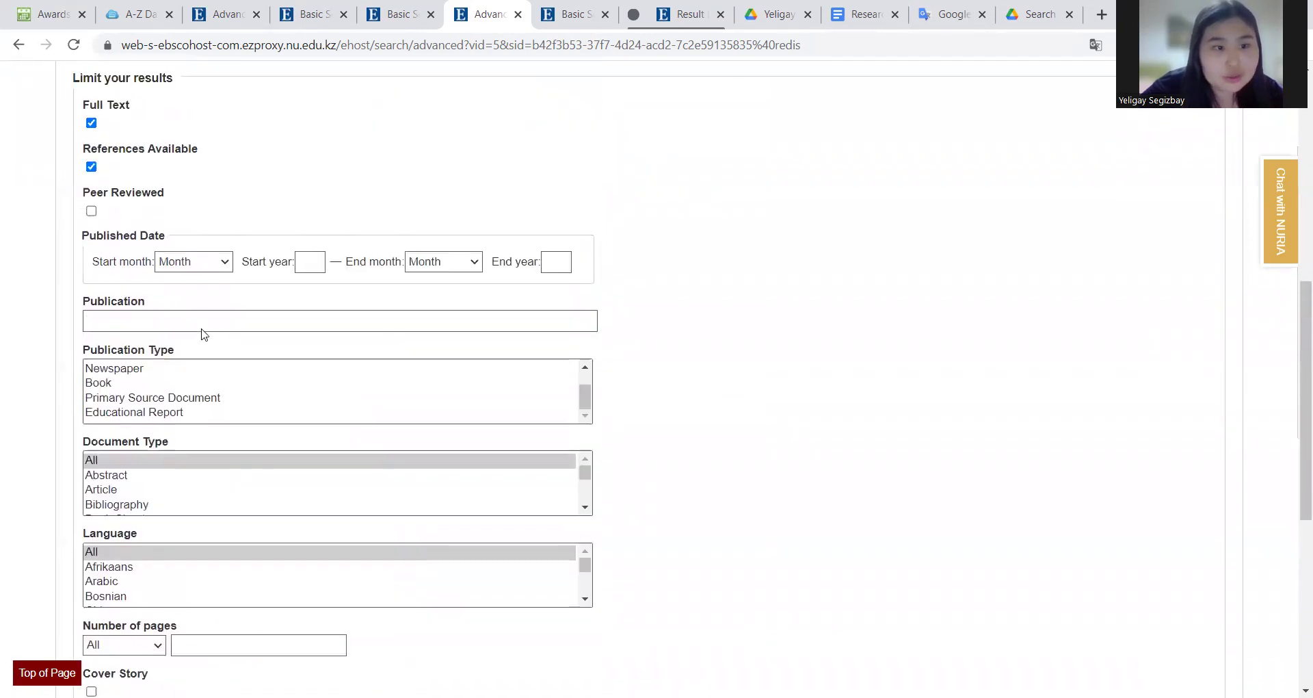
Set the Published Date range with start year 2020 and end year 2023.
click(196, 312)
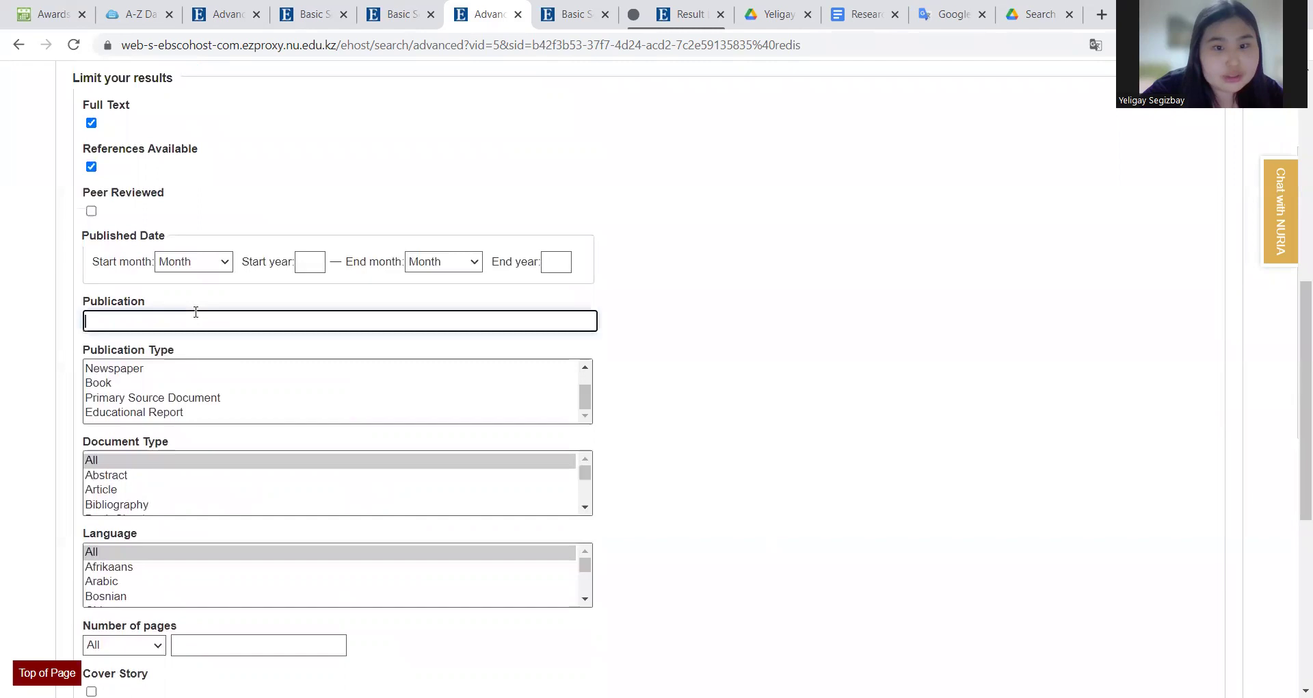
click(203, 265)
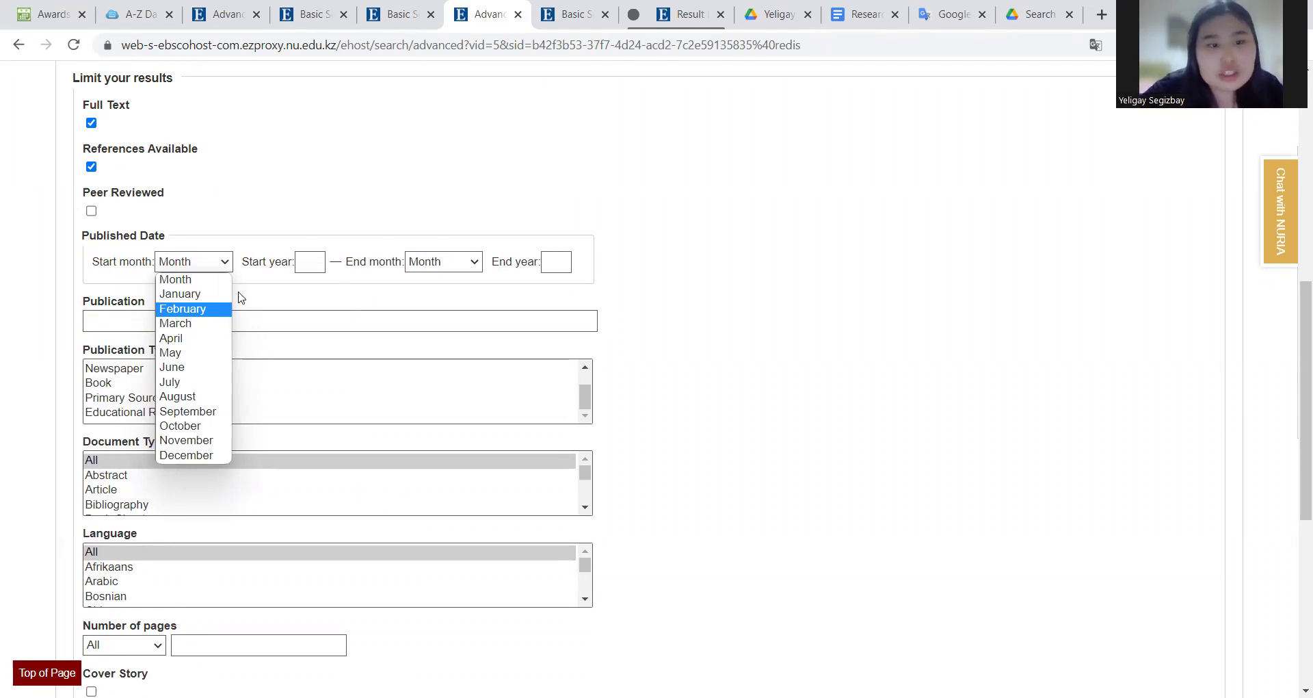
click(312, 261)
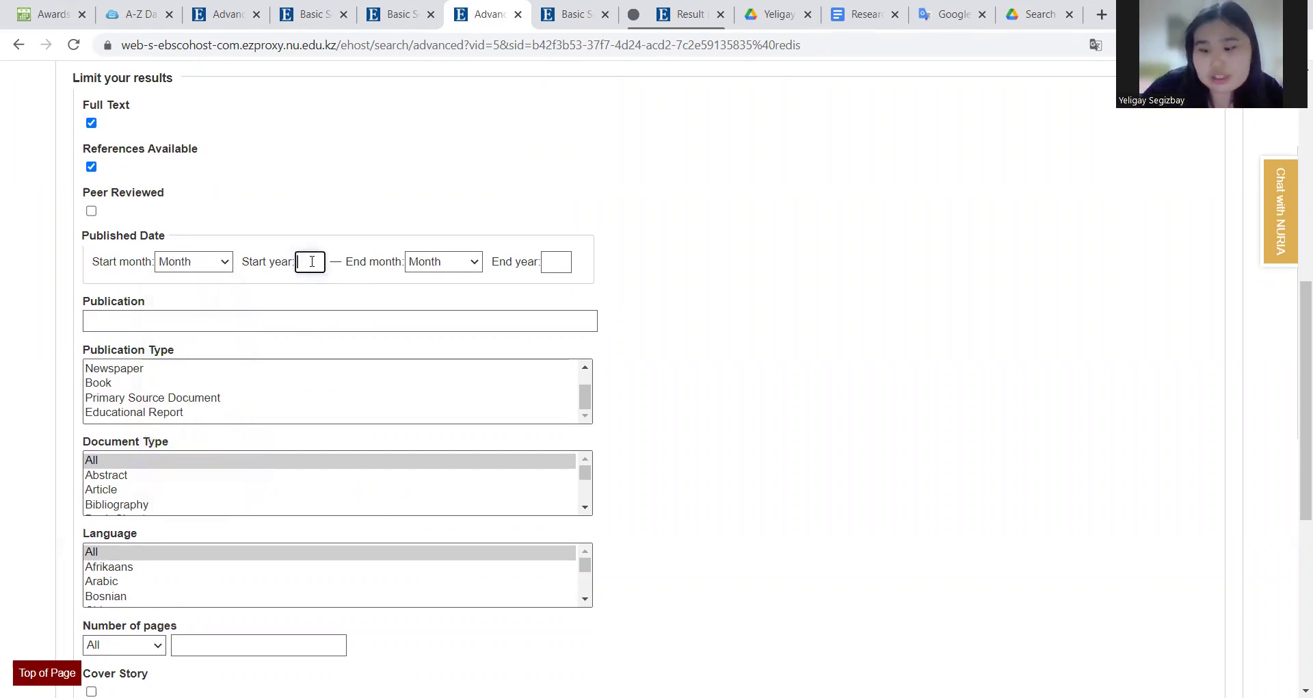
text(2020)
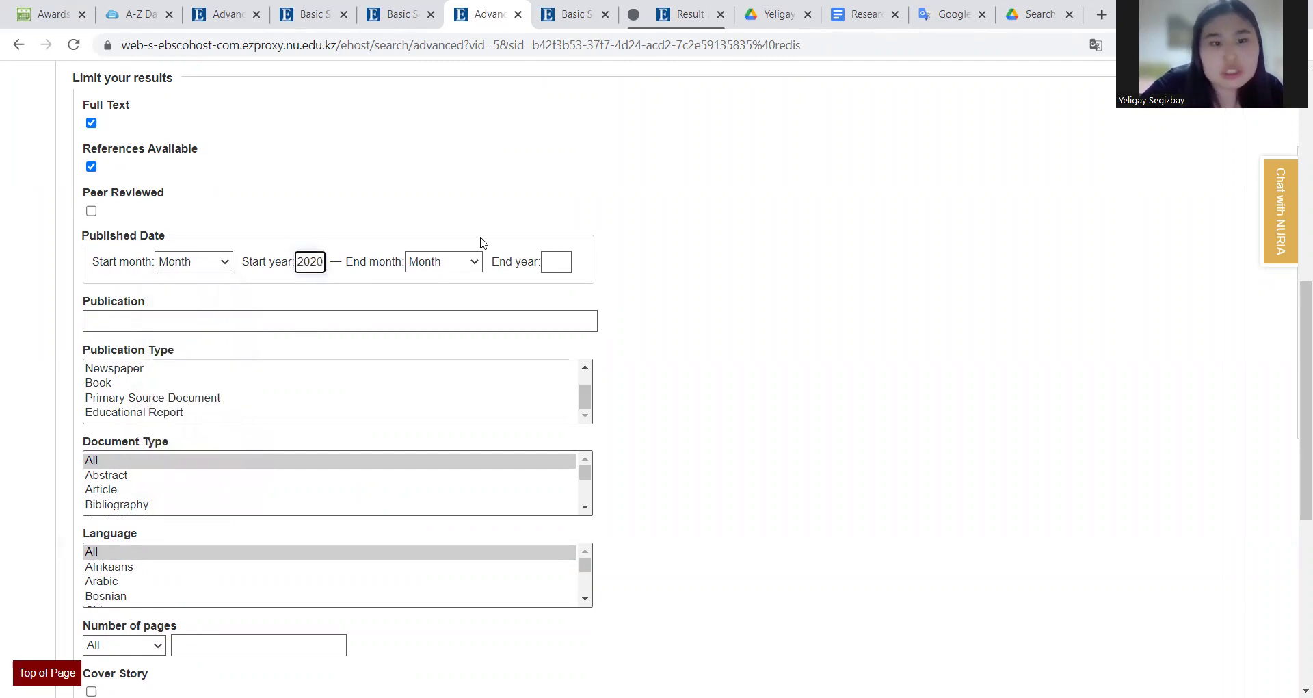
click(551, 263)
text(2023)
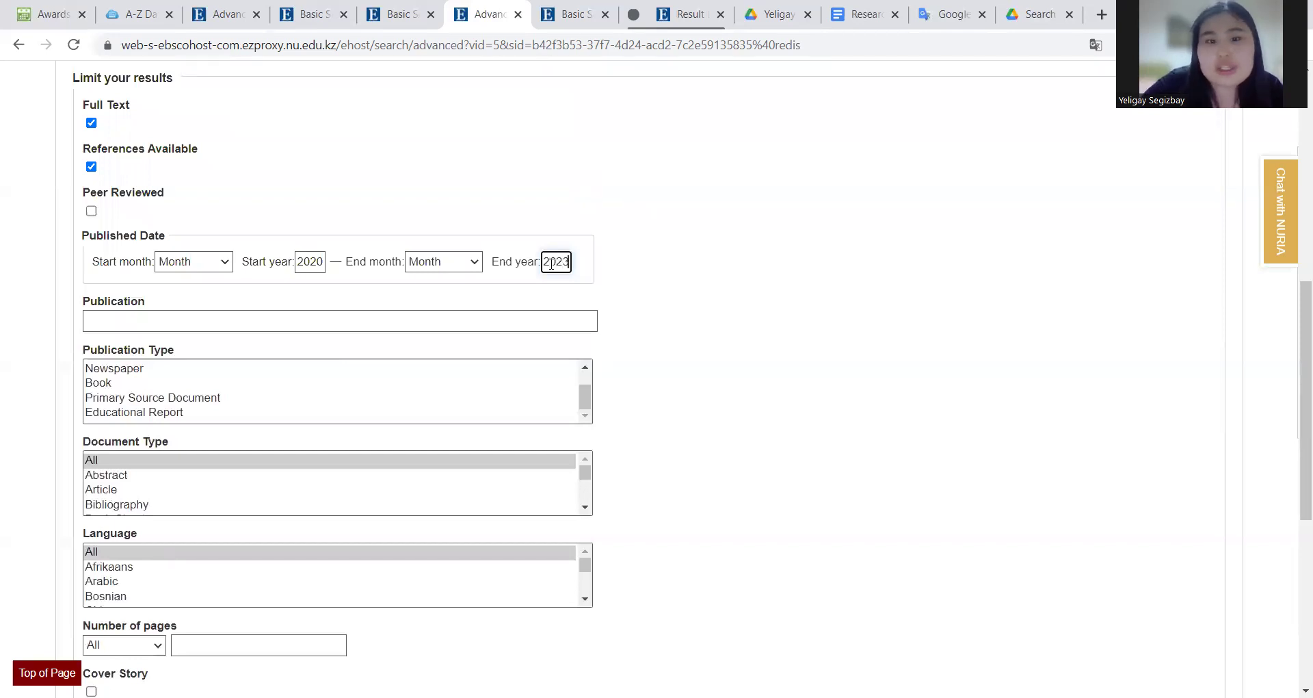
Choose English in the Language limiter list.
scroll(551, 263, down, 6)
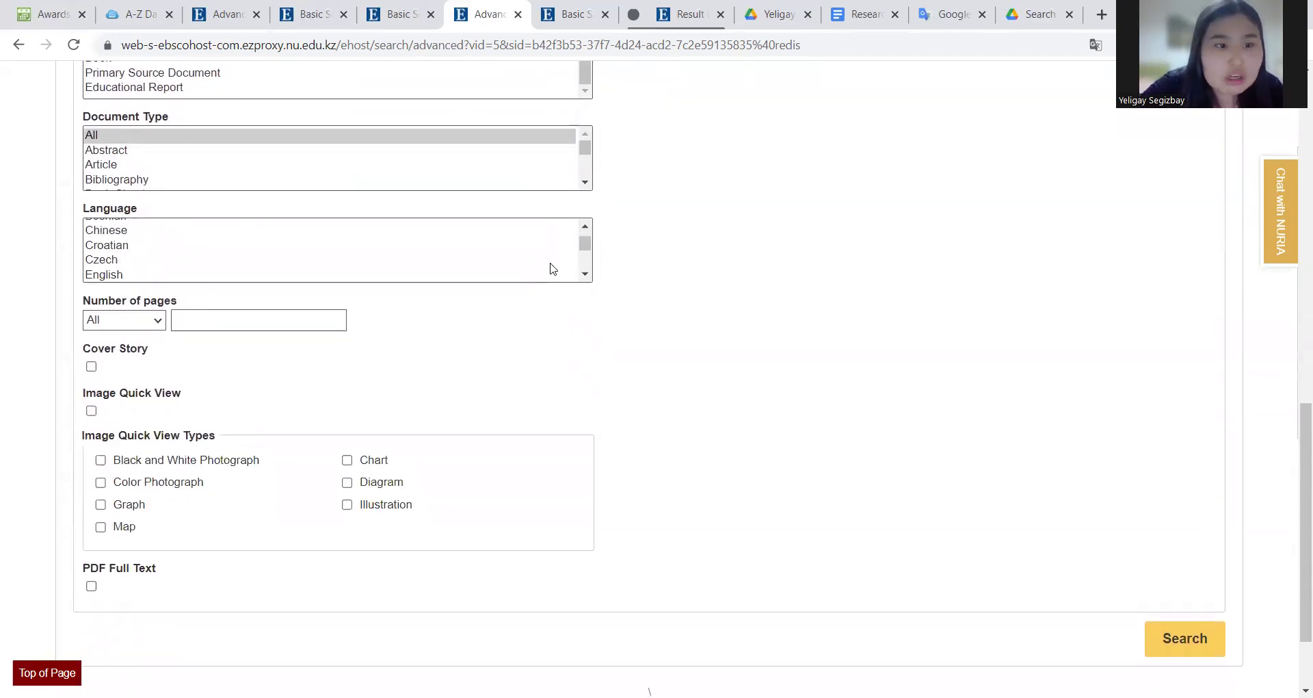
scroll(552, 268, down, 2)
scroll(366, 235, up, 3)
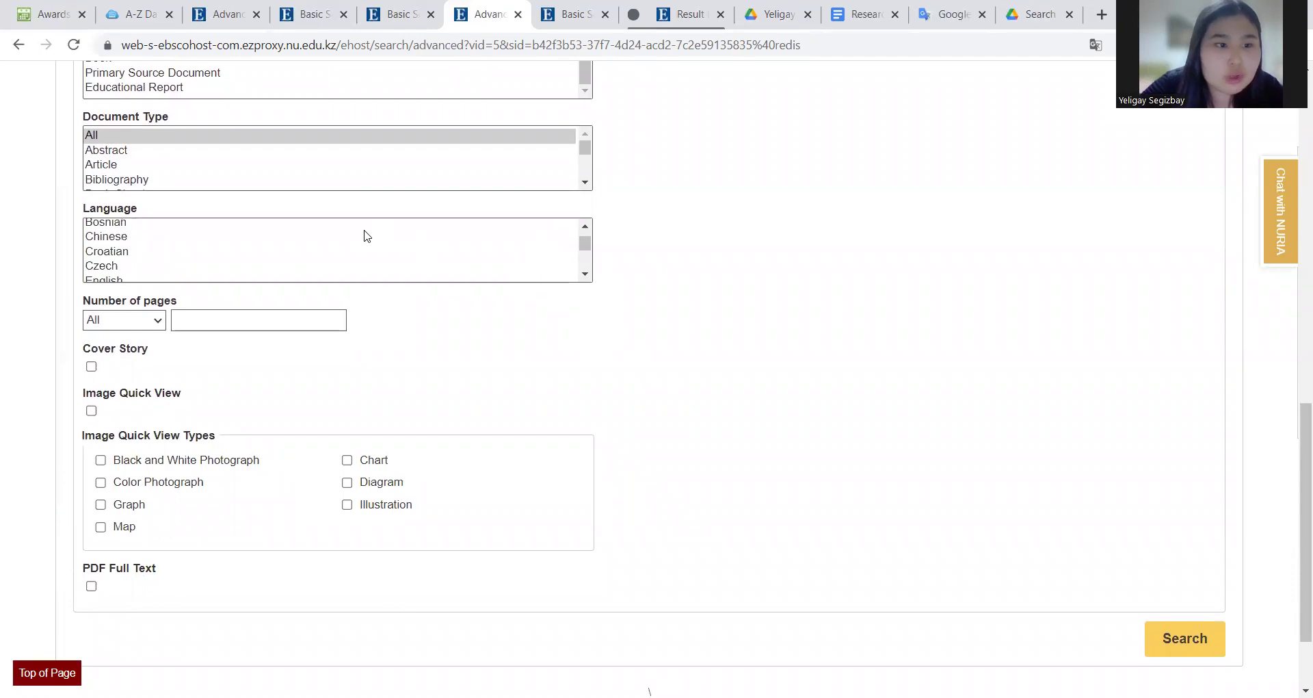
scroll(284, 251, down, 3)
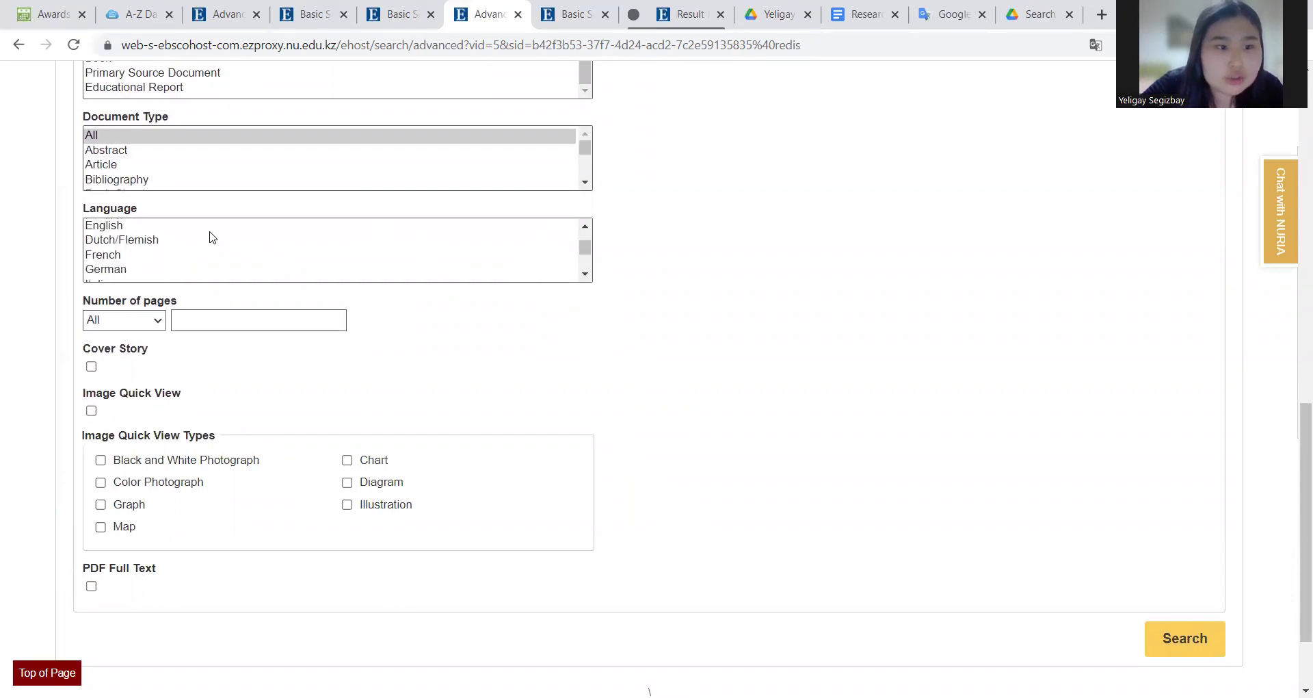
click(115, 230)
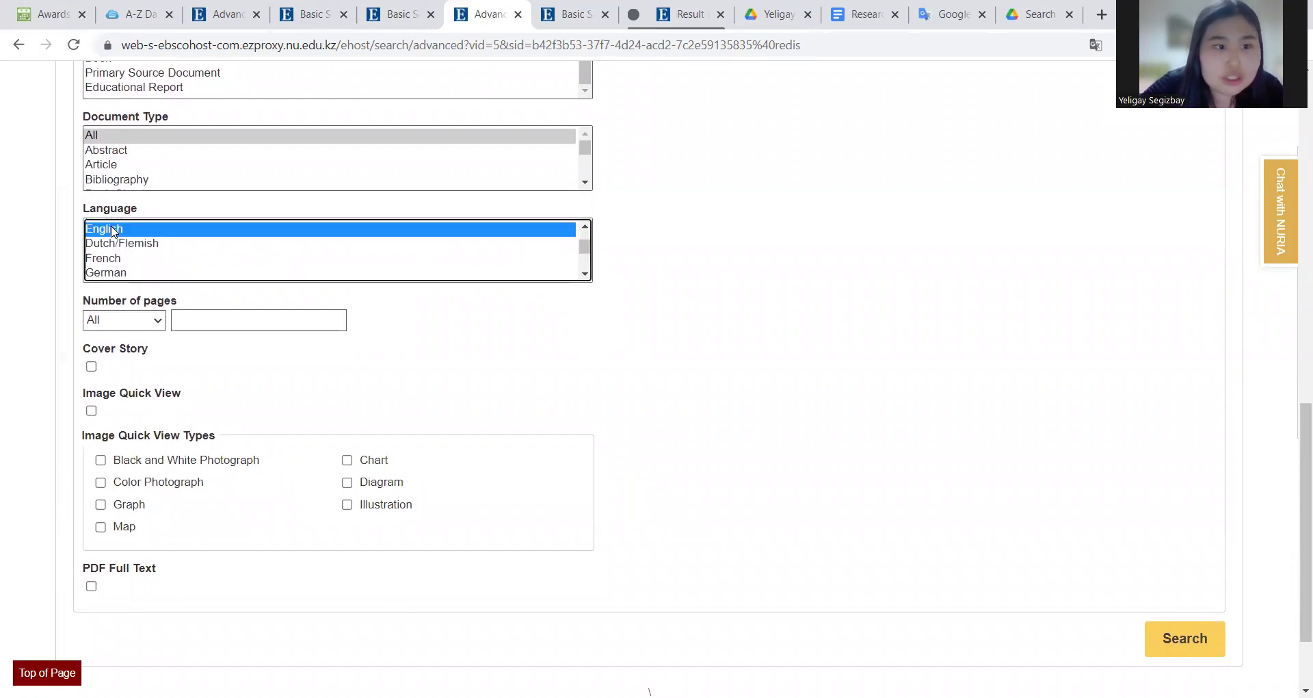
Run the search with all chosen limits applied.
scroll(201, 166, down, 2)
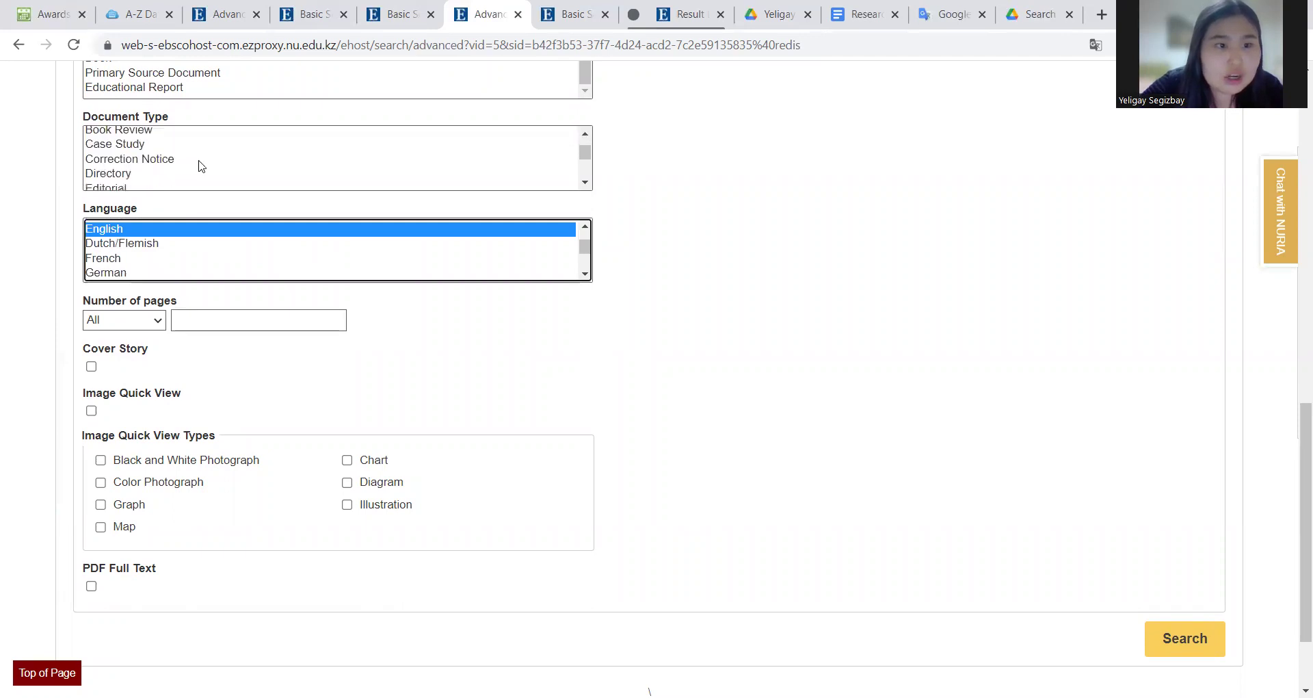
scroll(202, 166, down, 10)
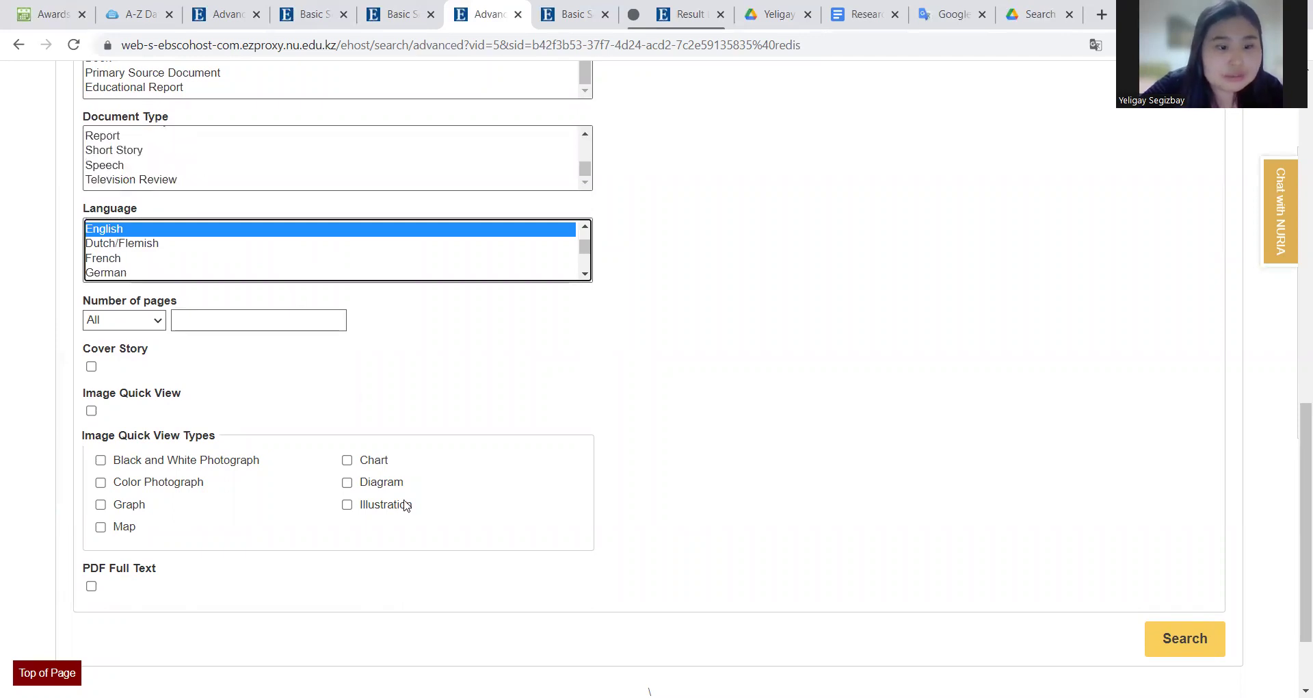
scroll(387, 518, down, 3)
scroll(386, 518, up, 1)
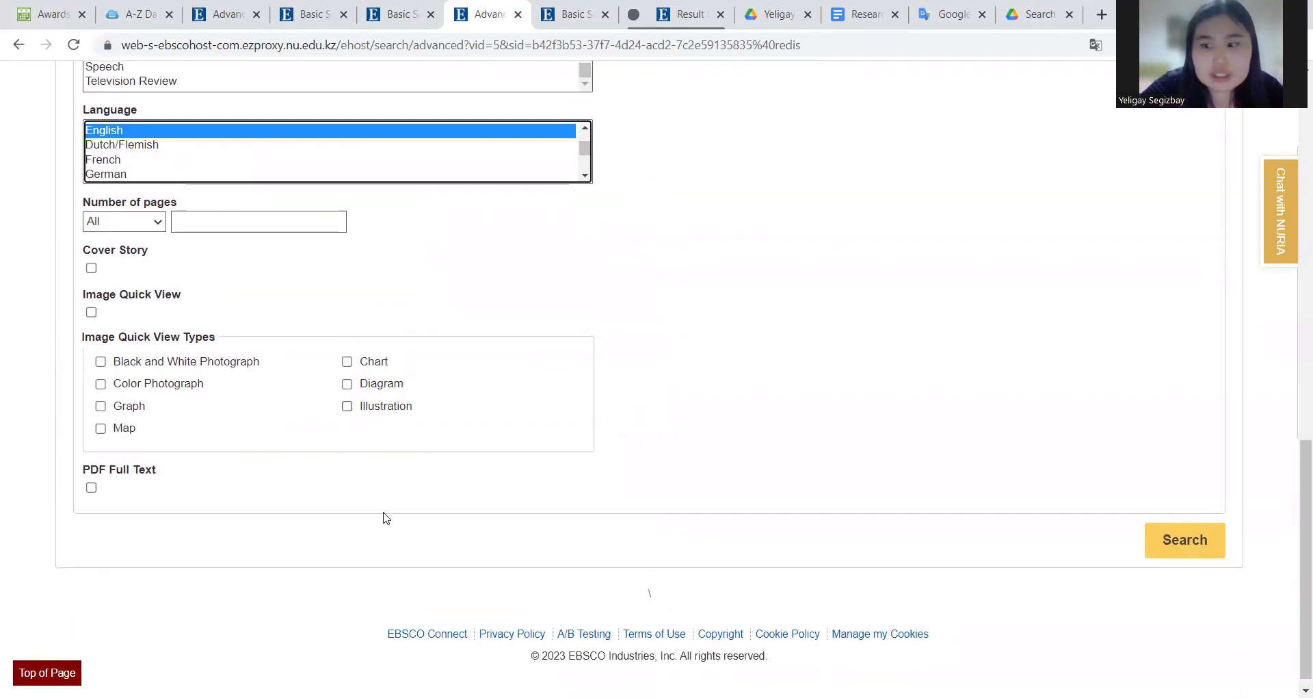
click(1176, 528)
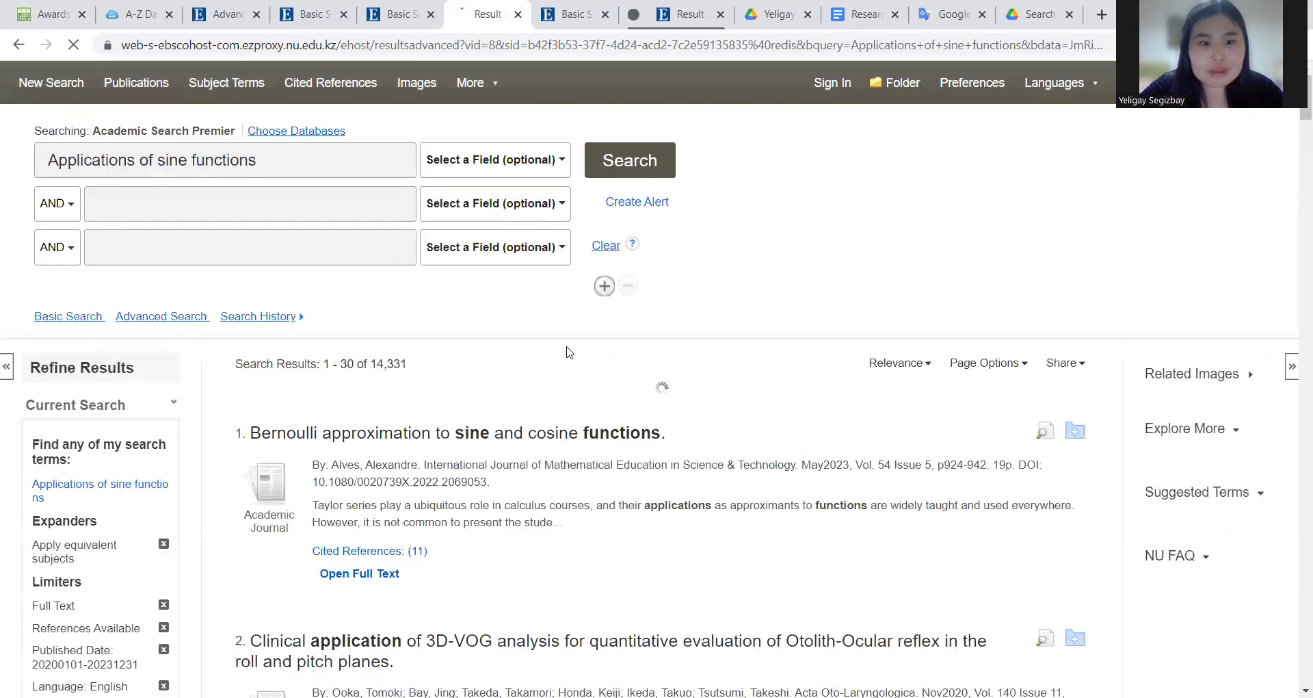
Open result 2, the 3D-VOG Otolith-Ocular reflex article, to view its record.
scroll(566, 352, down, 3)
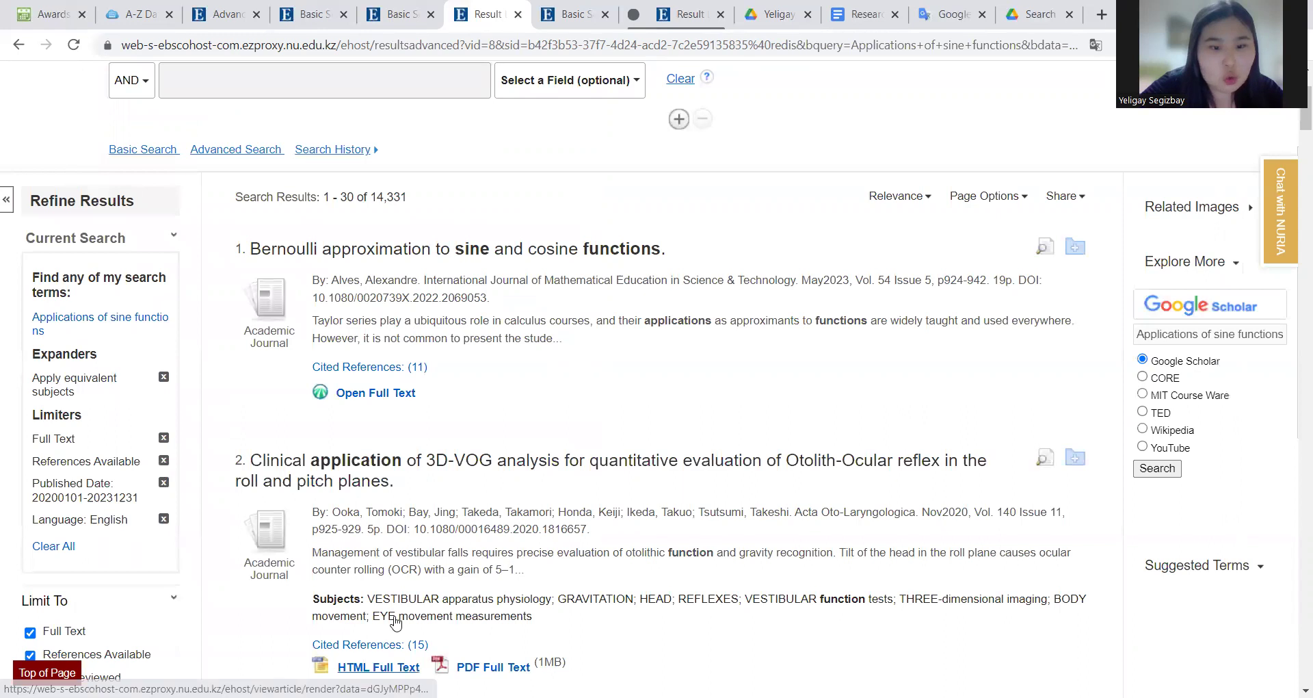
click(365, 456)
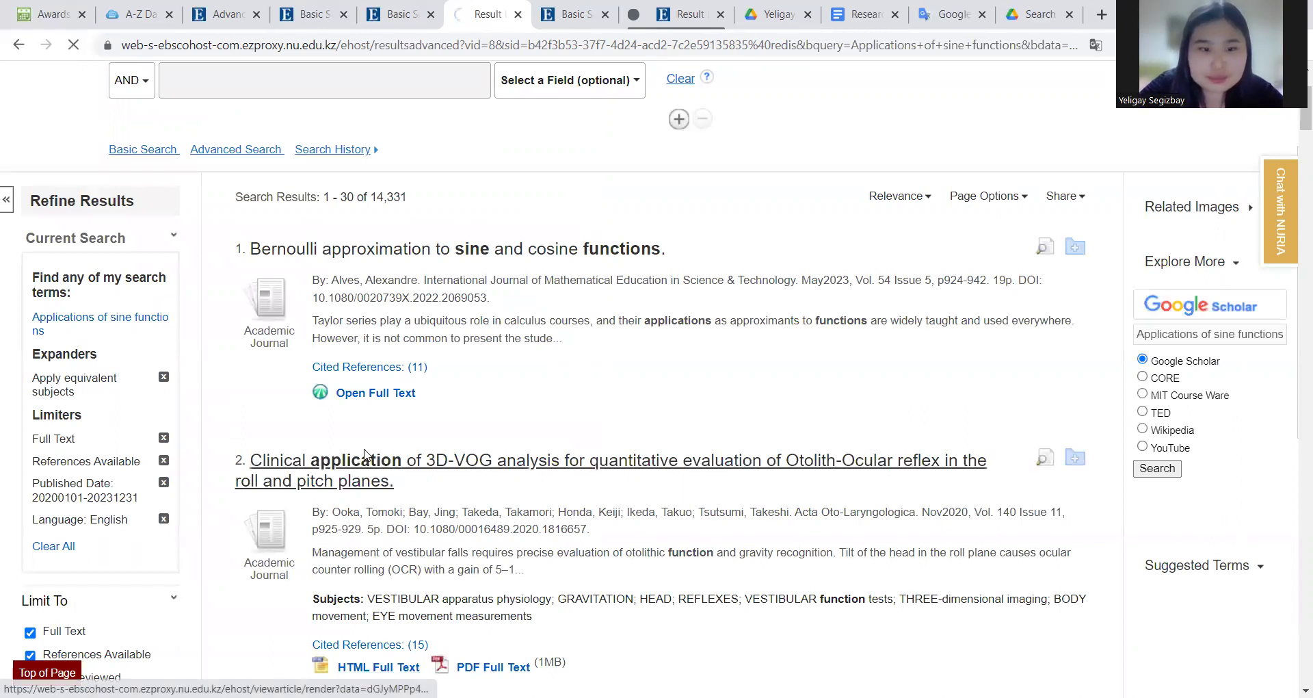
Open Cite in the record's Tools panel to show citation formats.
scroll(497, 482, down, 6)
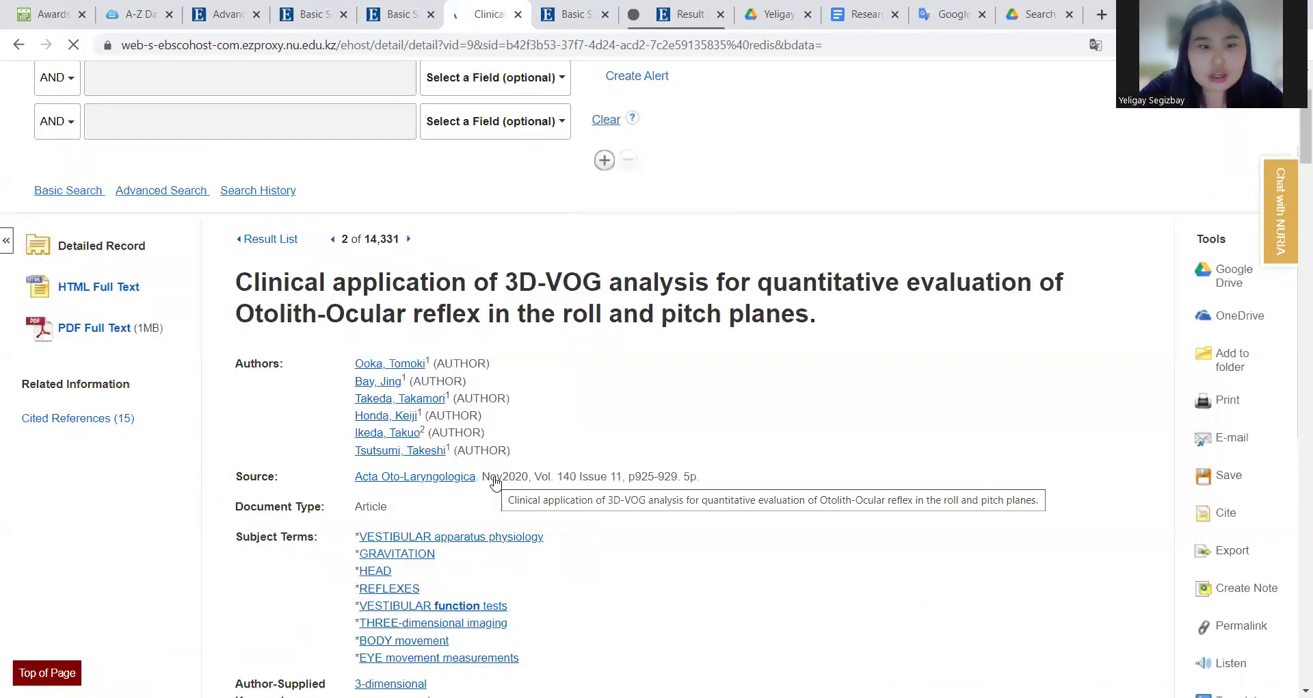
scroll(497, 482, up, 5)
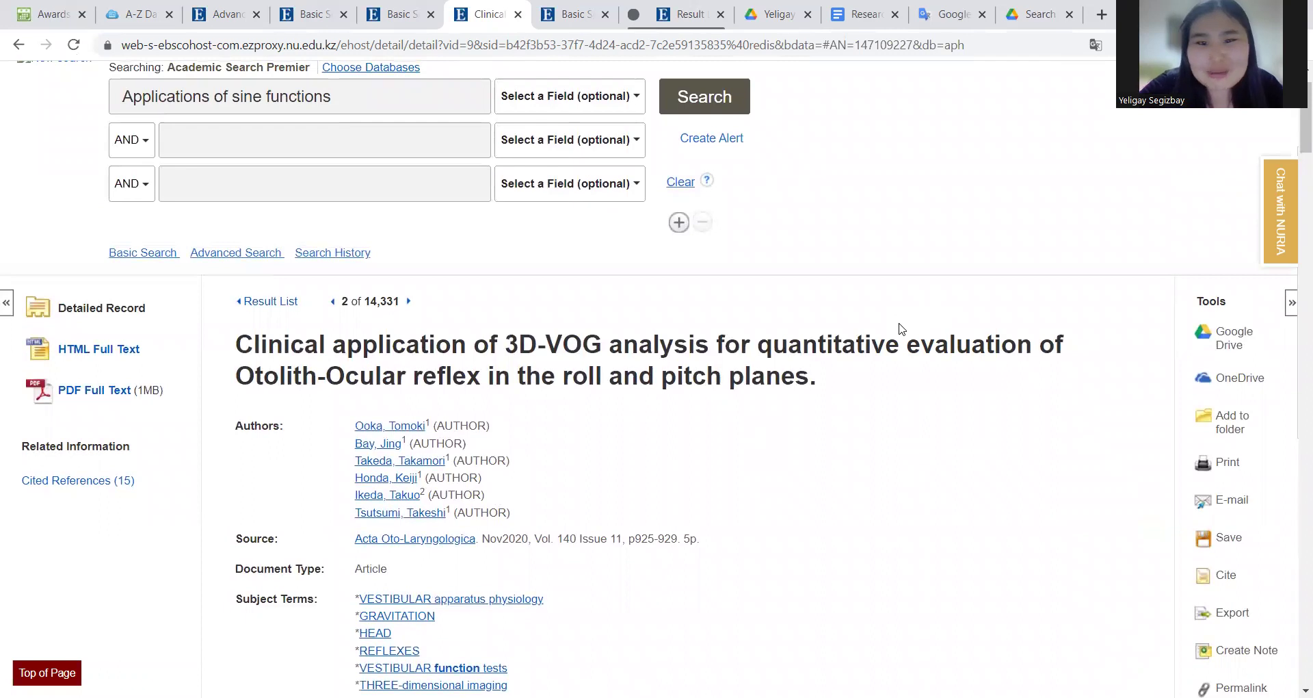
scroll(901, 329, down, 3)
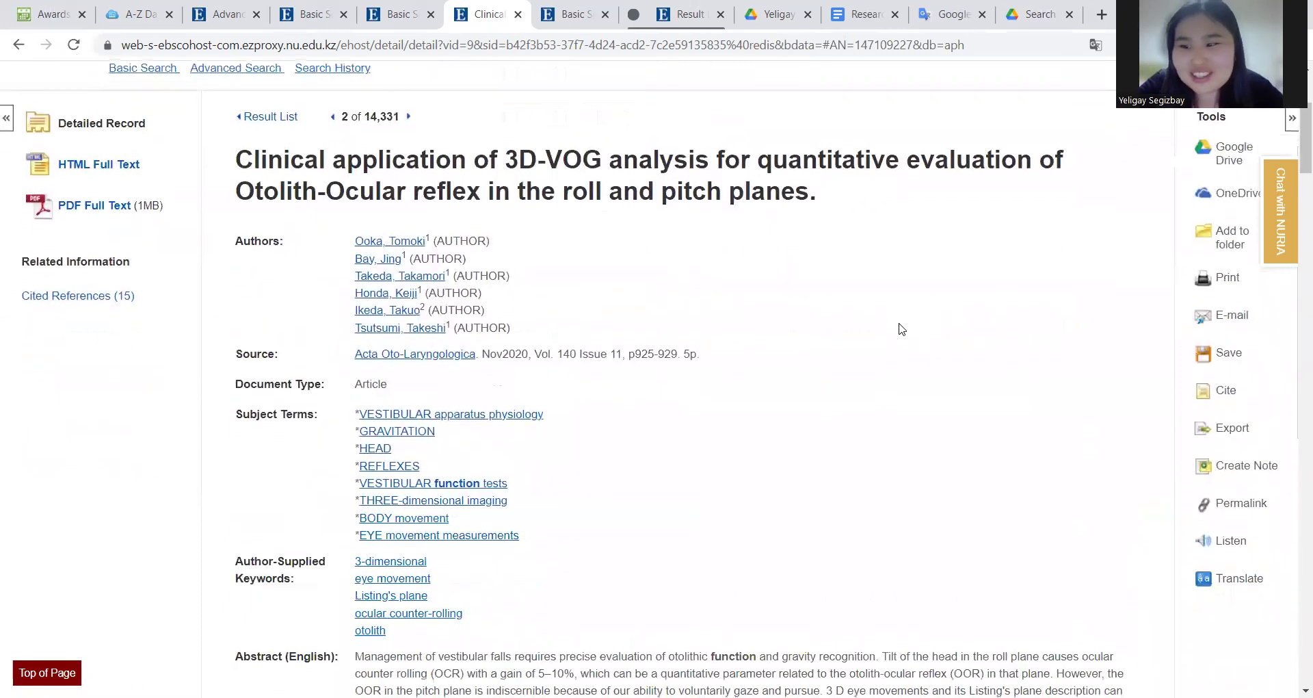
click(1225, 392)
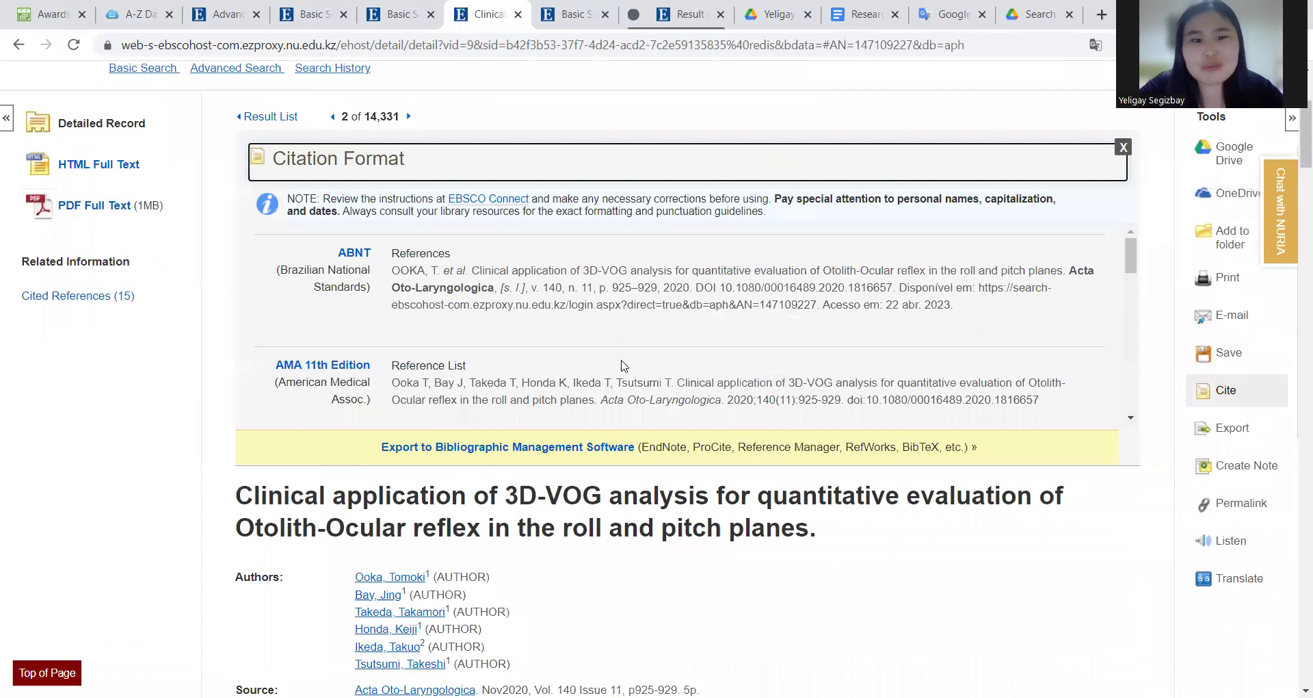
Scroll to the APA 7th Edition reference and highlight its text, then deselect.
scroll(516, 345, up, 2)
scroll(516, 347, down, 2)
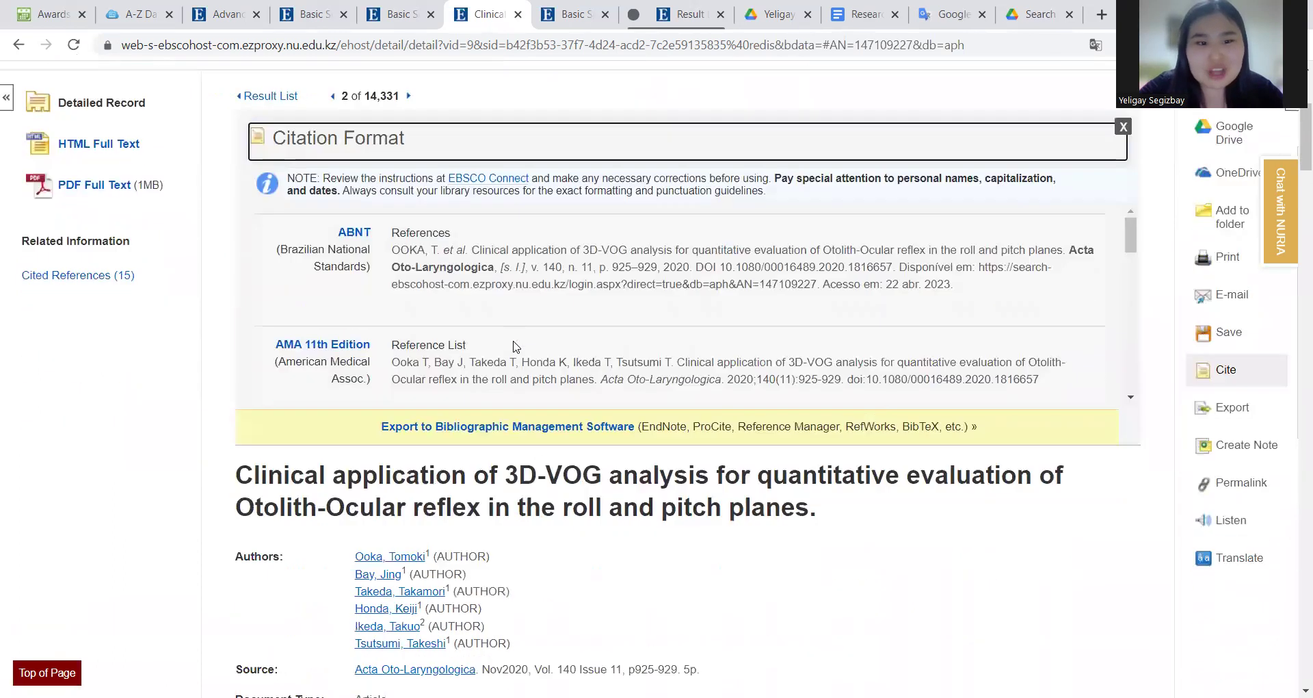
scroll(516, 345, down, 3)
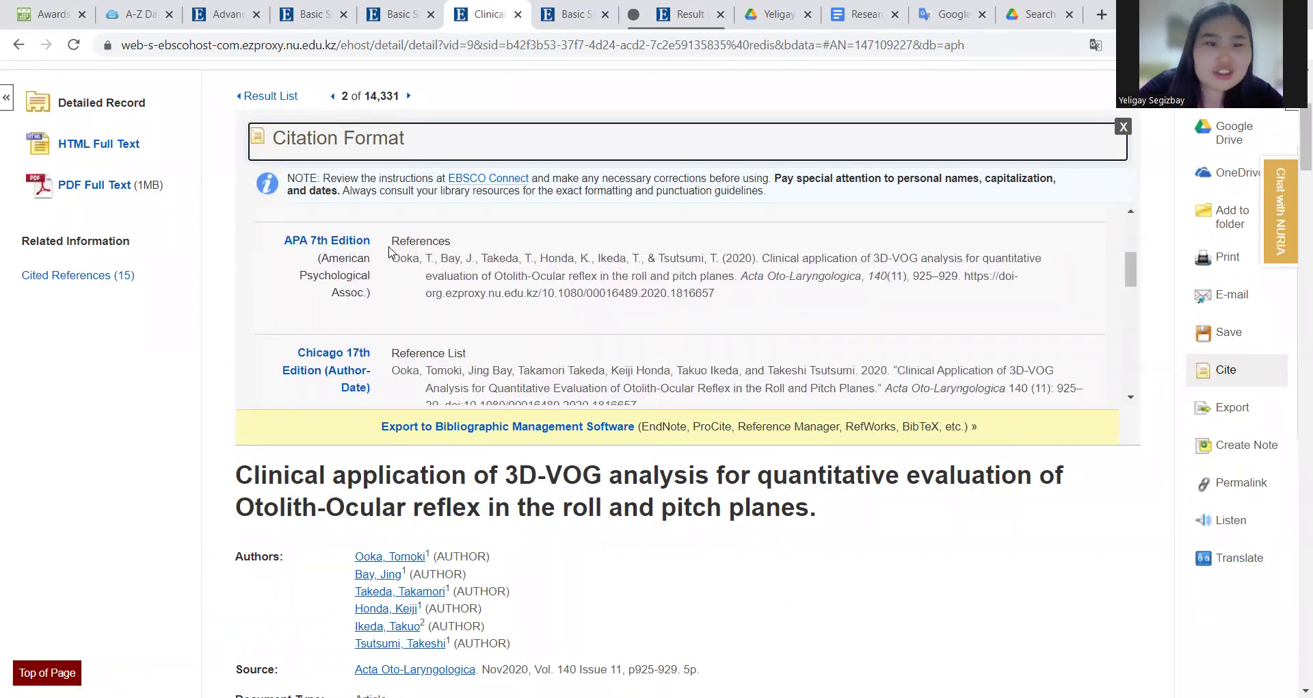
drag(392, 239, 718, 306)
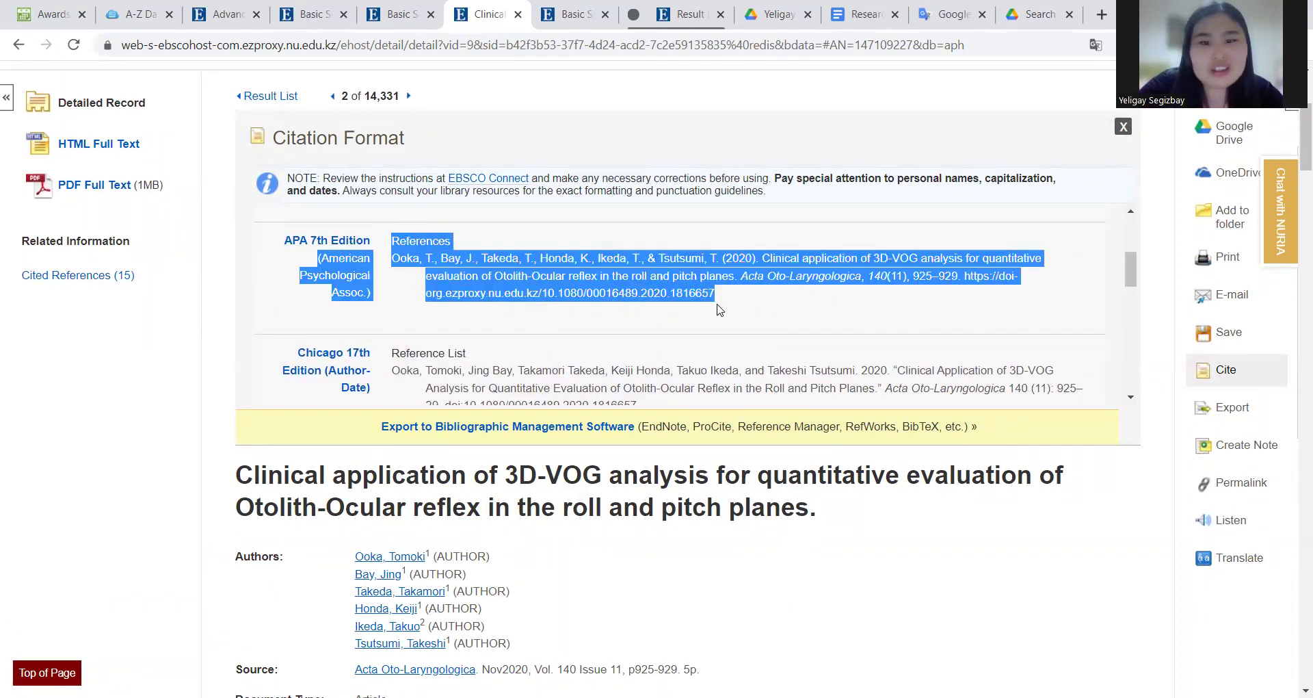
click(696, 211)
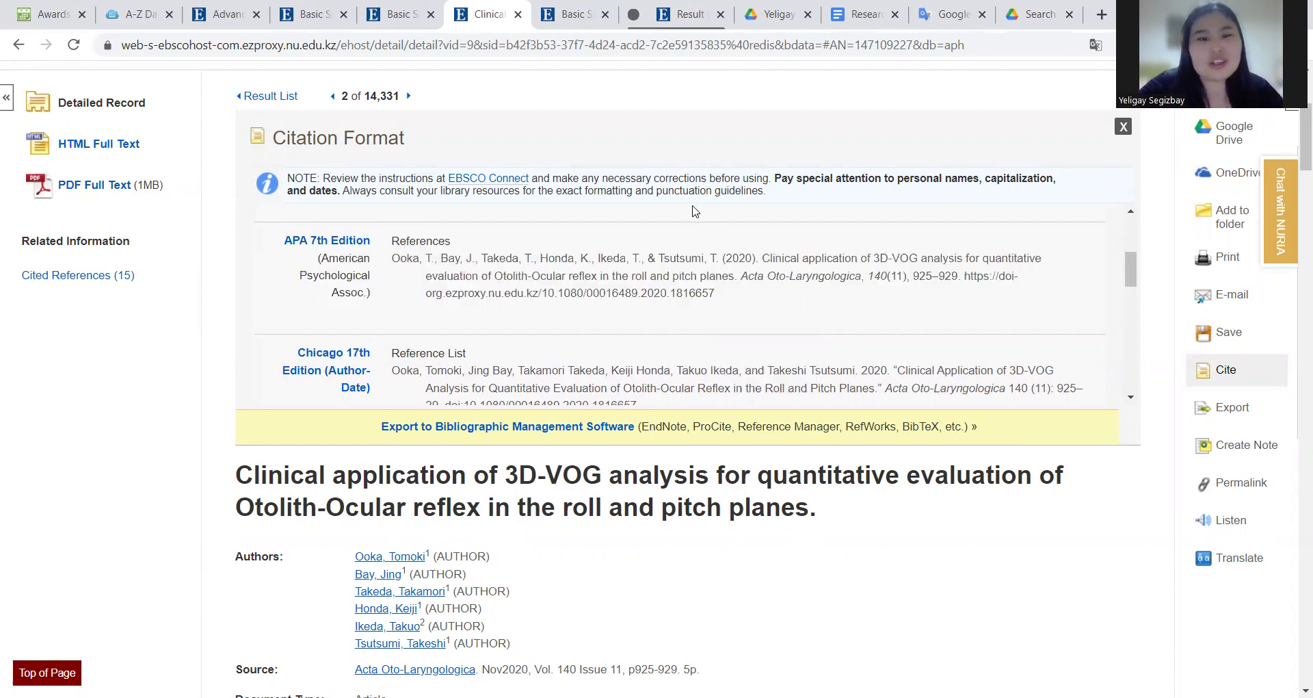
scroll(544, 583, down, 3)
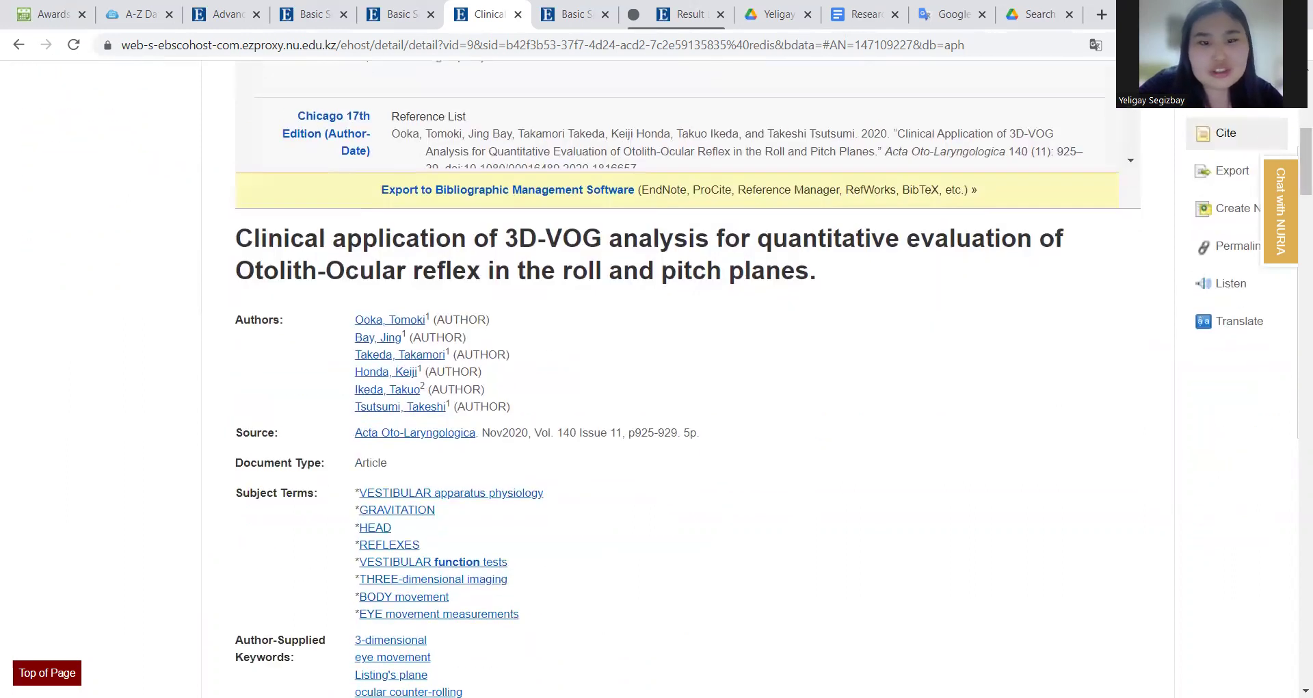
scroll(671, 377, down, 3)
scroll(670, 376, down, 12)
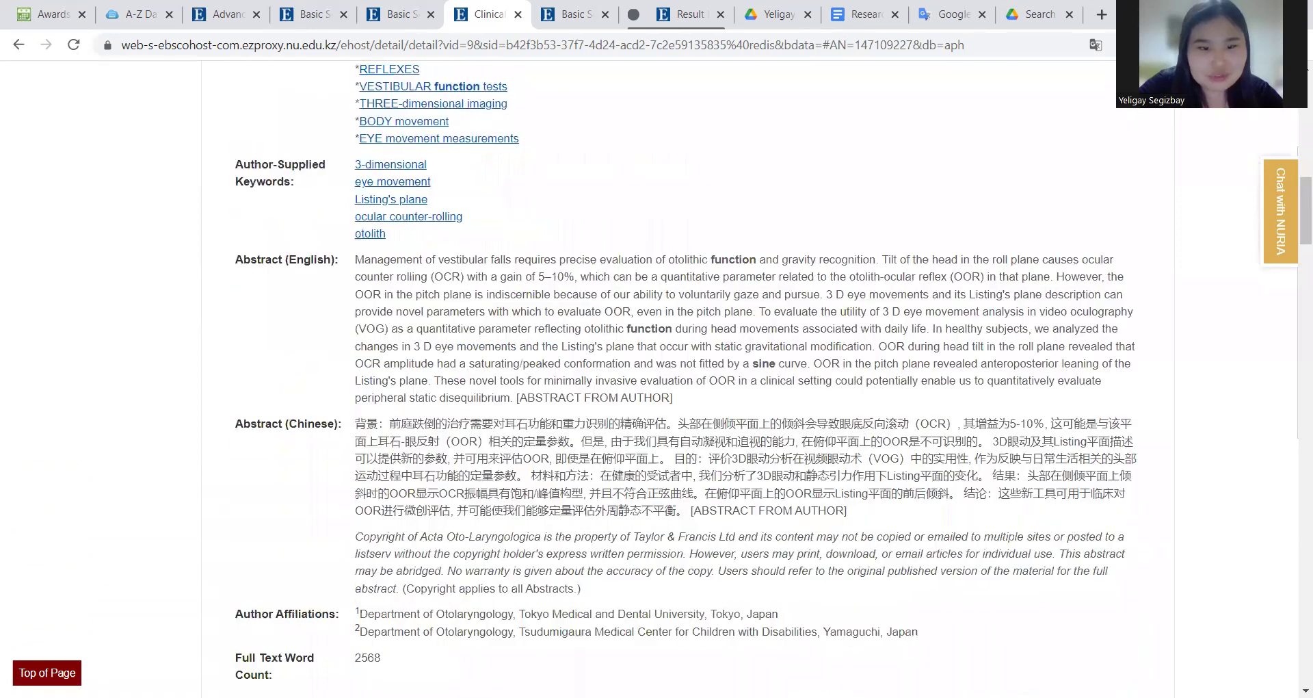
scroll(670, 376, up, 13)
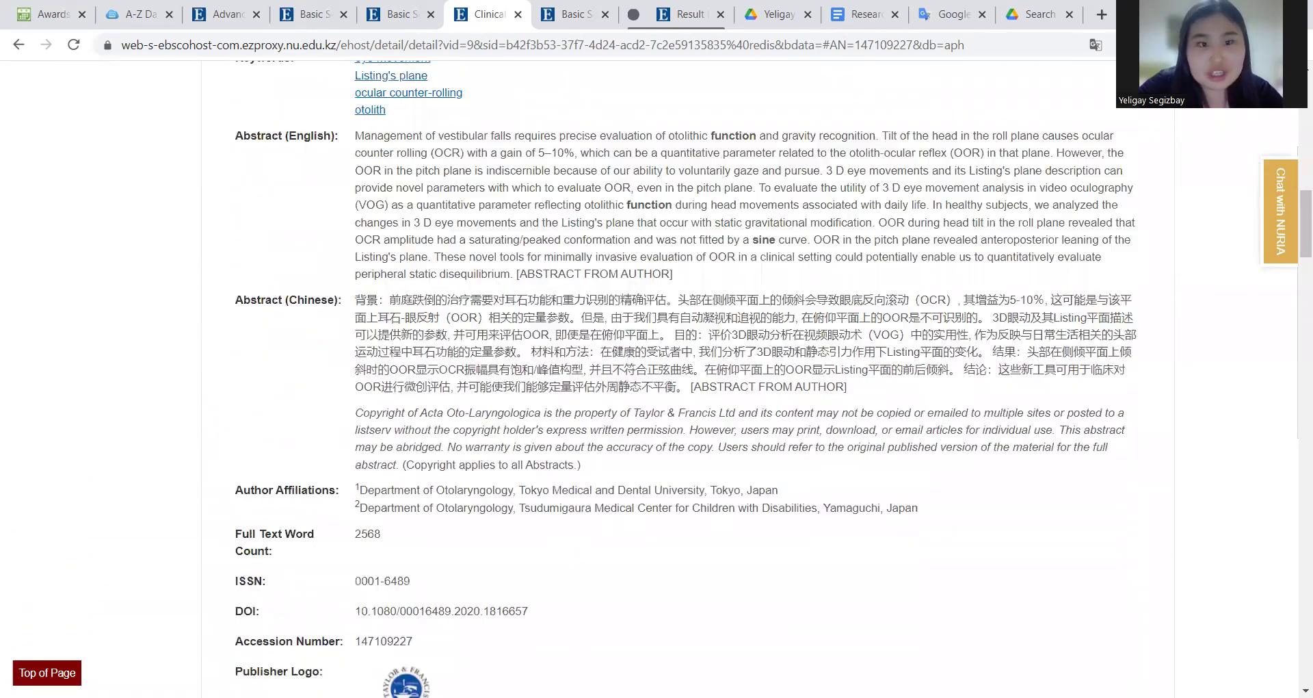
scroll(671, 376, up, 8)
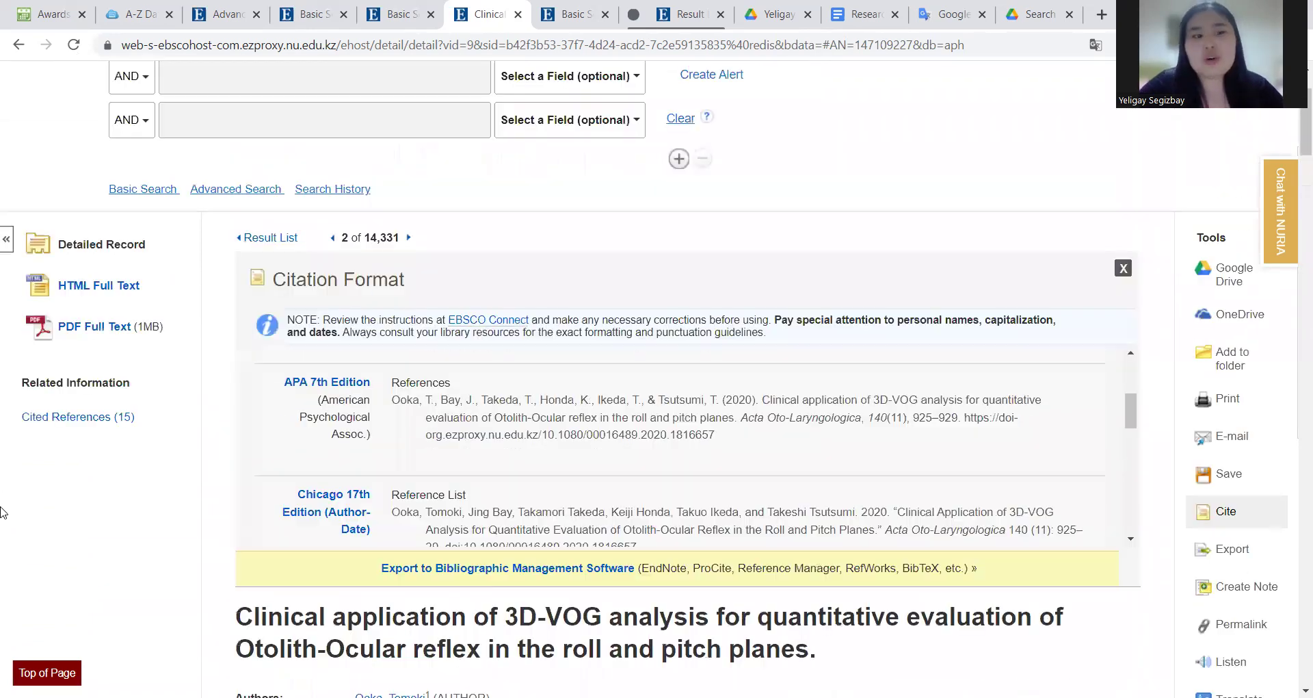